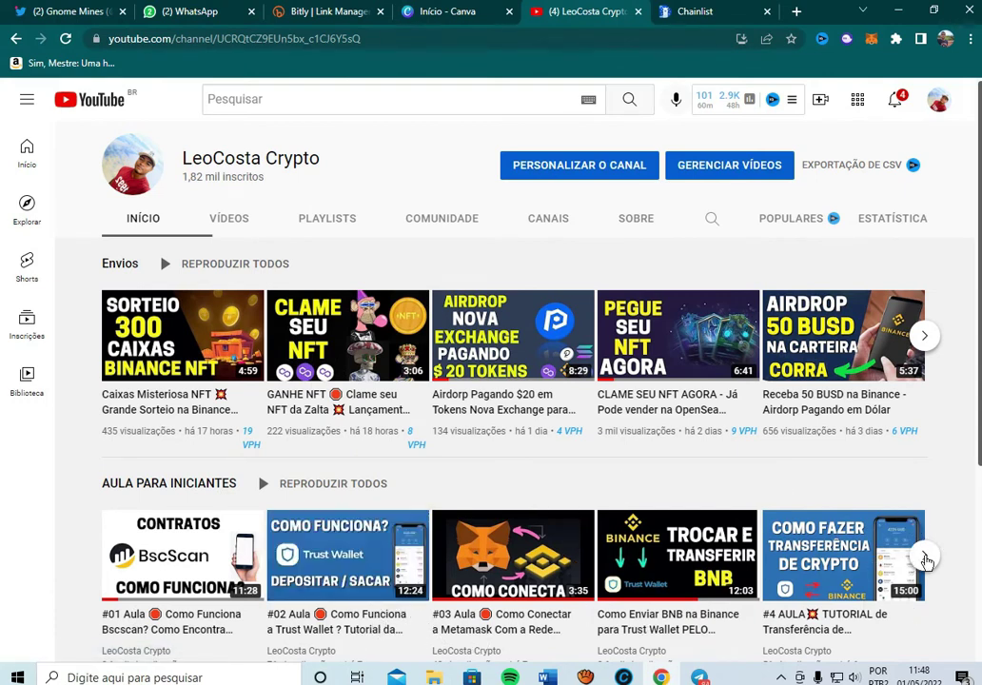
- Browse the AULA PARA INICIANTES lessons on the YouTube channel page and return to the first ones
{"action": "left_click", "coordinate": [926, 560]}
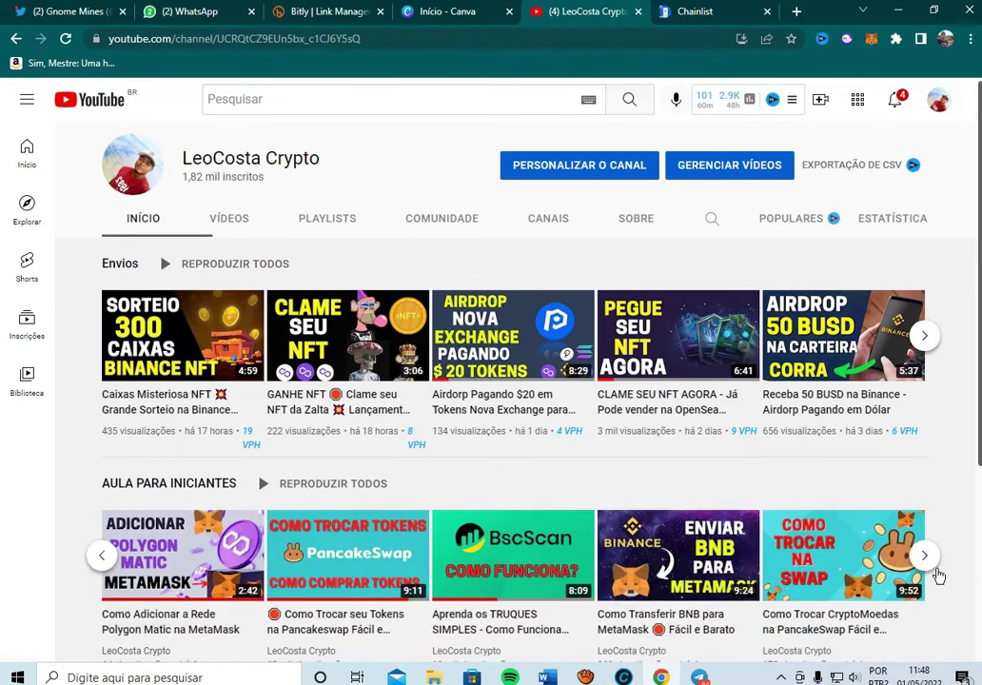
{"action": "left_click", "coordinate": [926, 561]}
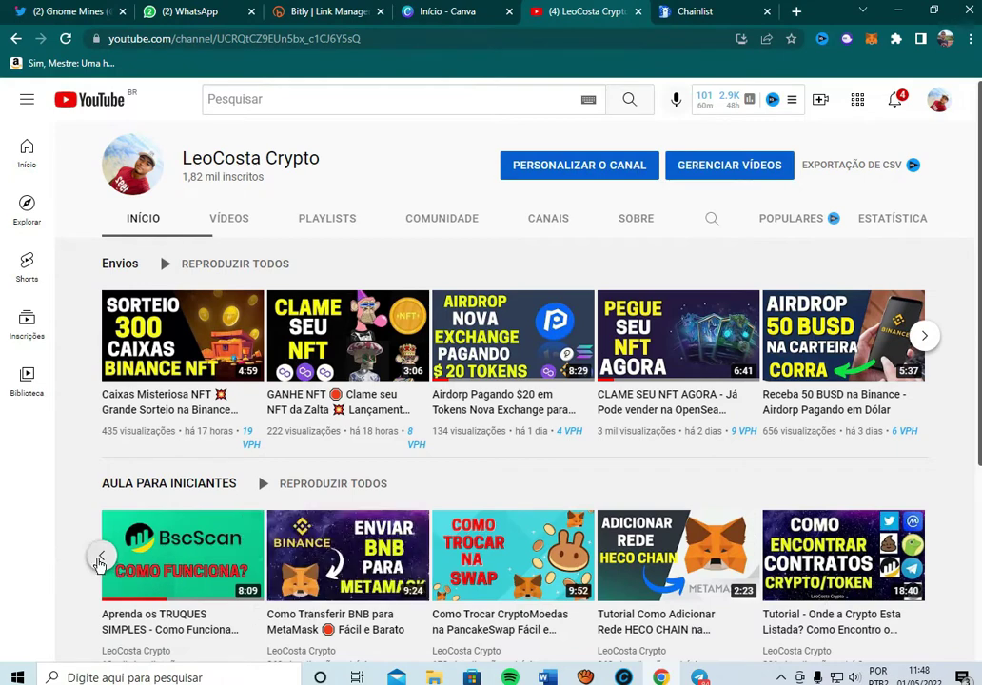
{"action": "left_click", "coordinate": [102, 560]}
{"action": "left_click", "coordinate": [103, 558]}
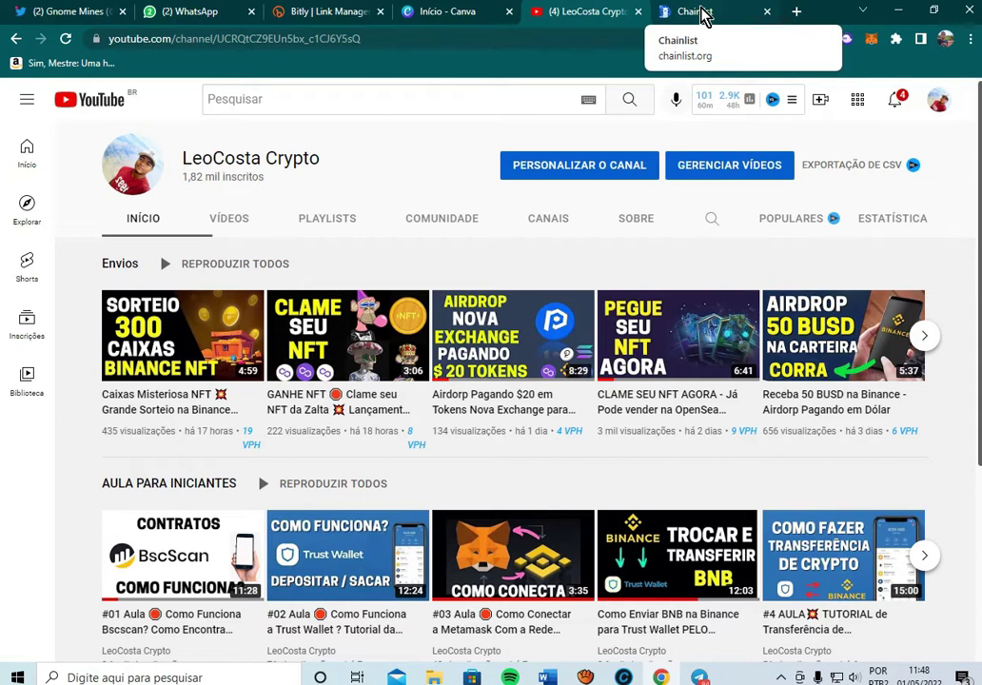
- Switch to the Chainlist site, look over the listed networks and connect the MetaMask wallet
{"action": "left_click", "coordinate": [703, 14]}
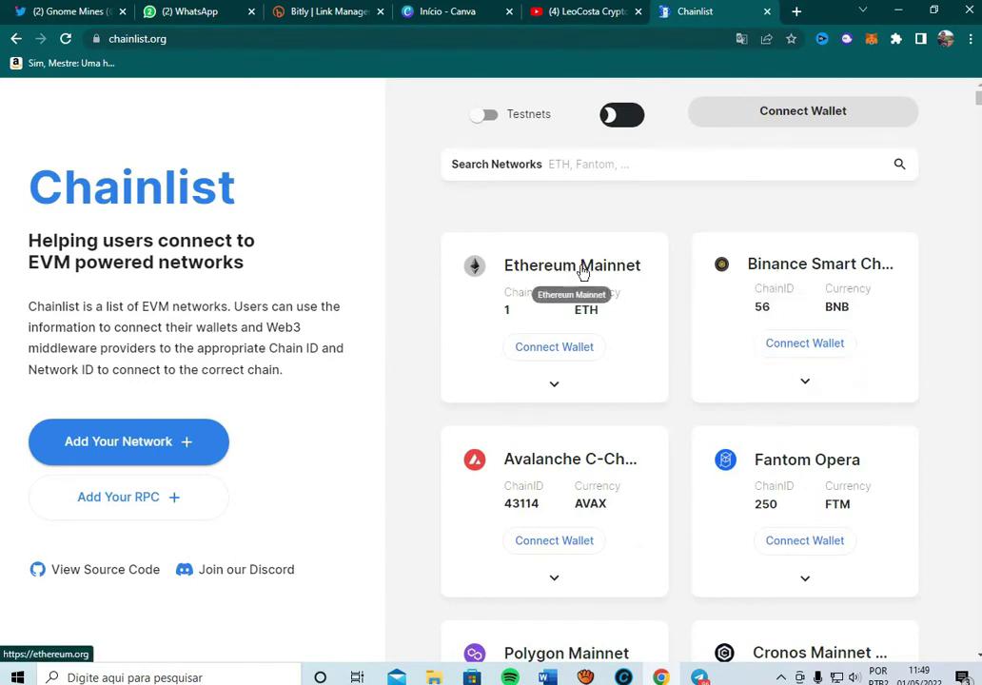
{"action": "scroll", "coordinate": [642, 427], "scroll_direction": "down", "scroll_amount": 3}
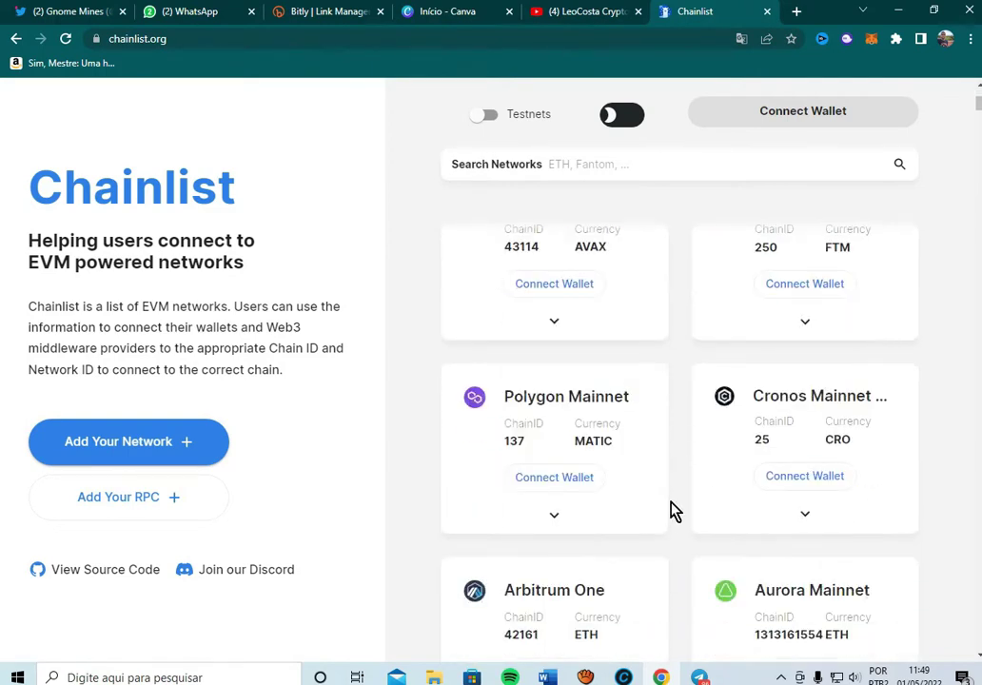
{"action": "scroll", "coordinate": [554, 406], "scroll_direction": "up", "scroll_amount": 2}
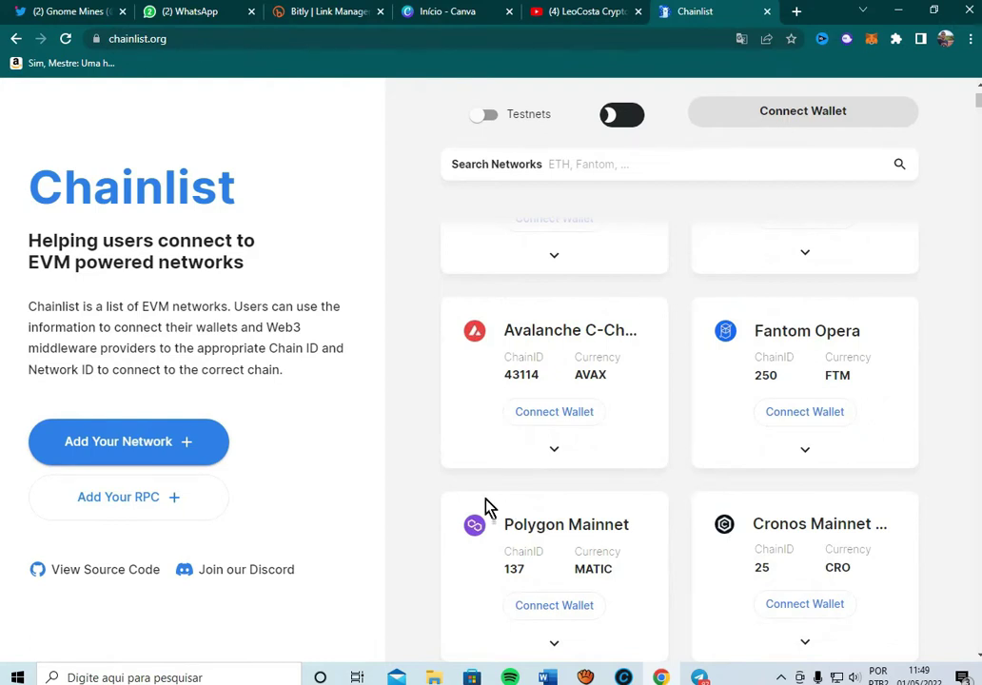
{"action": "scroll", "coordinate": [447, 499], "scroll_direction": "up", "scroll_amount": 2}
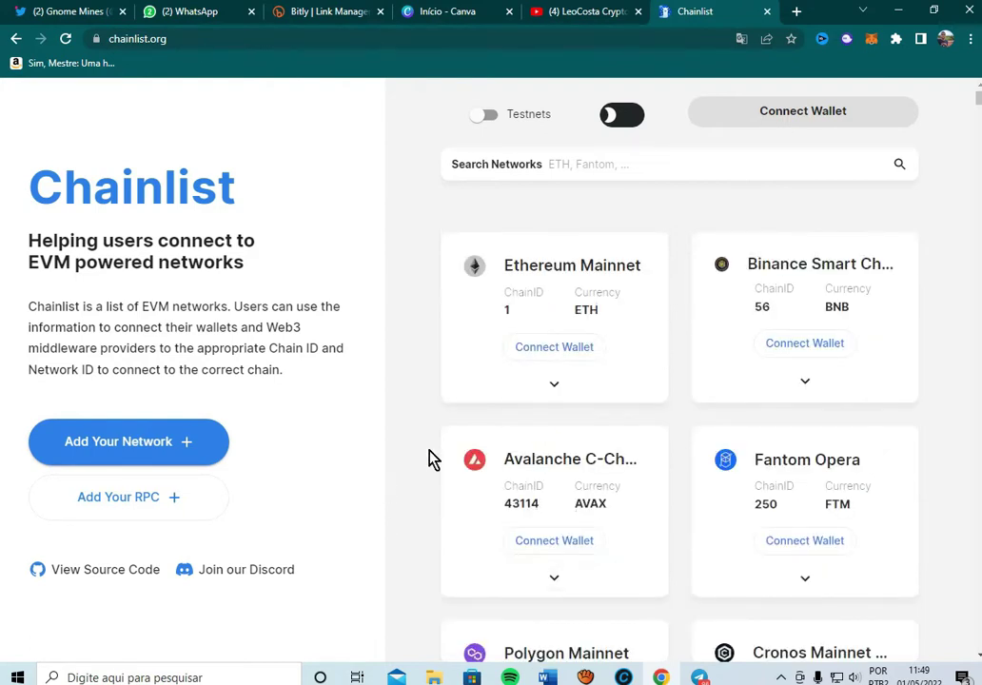
{"action": "left_click", "coordinate": [821, 120]}
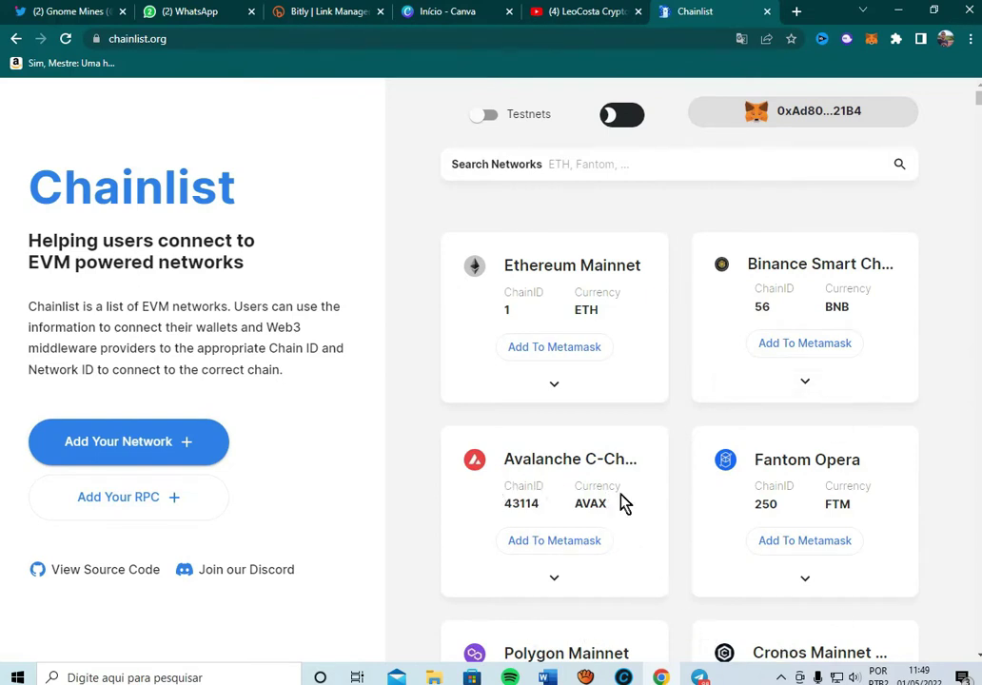
- Check which networks are already configured in the MetaMask wallet
{"action": "left_click", "coordinate": [873, 38]}
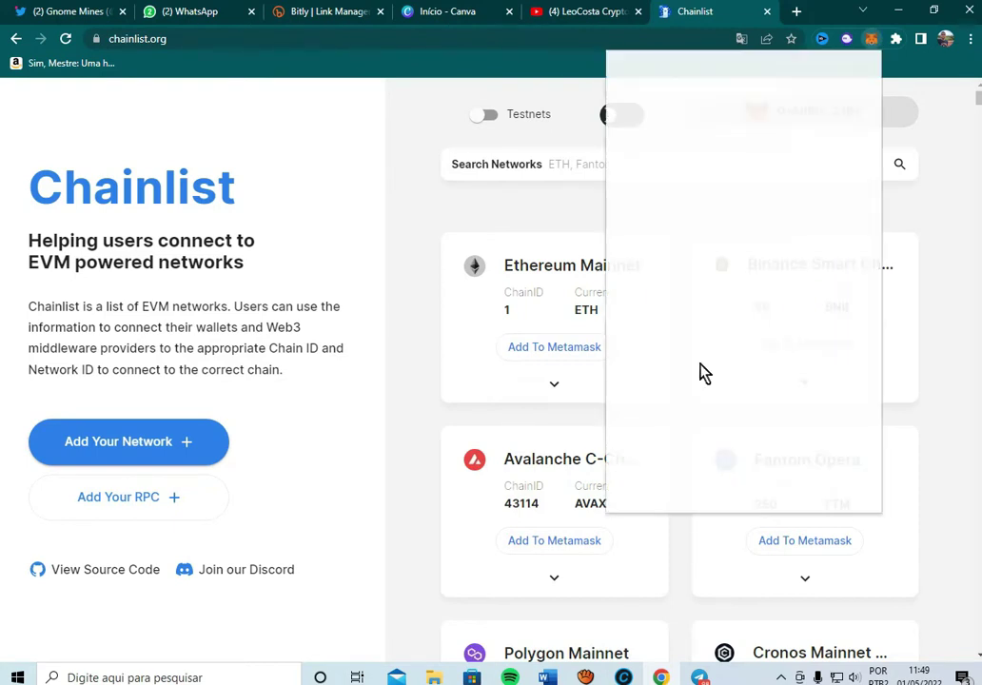
{"action": "left_click", "coordinate": [822, 79]}
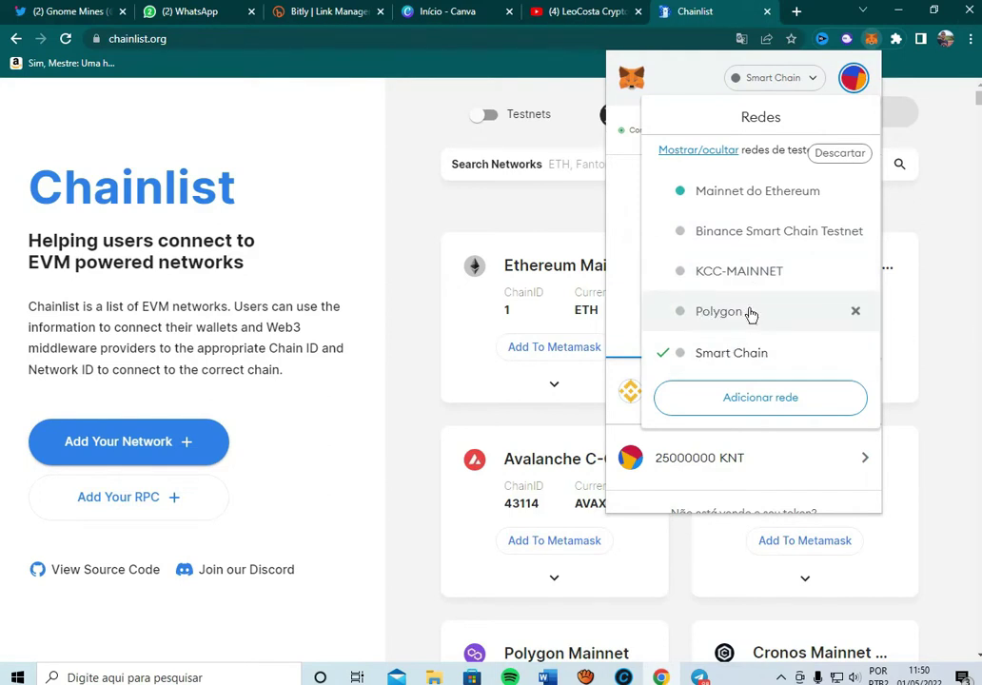
{"action": "left_click", "coordinate": [956, 252]}
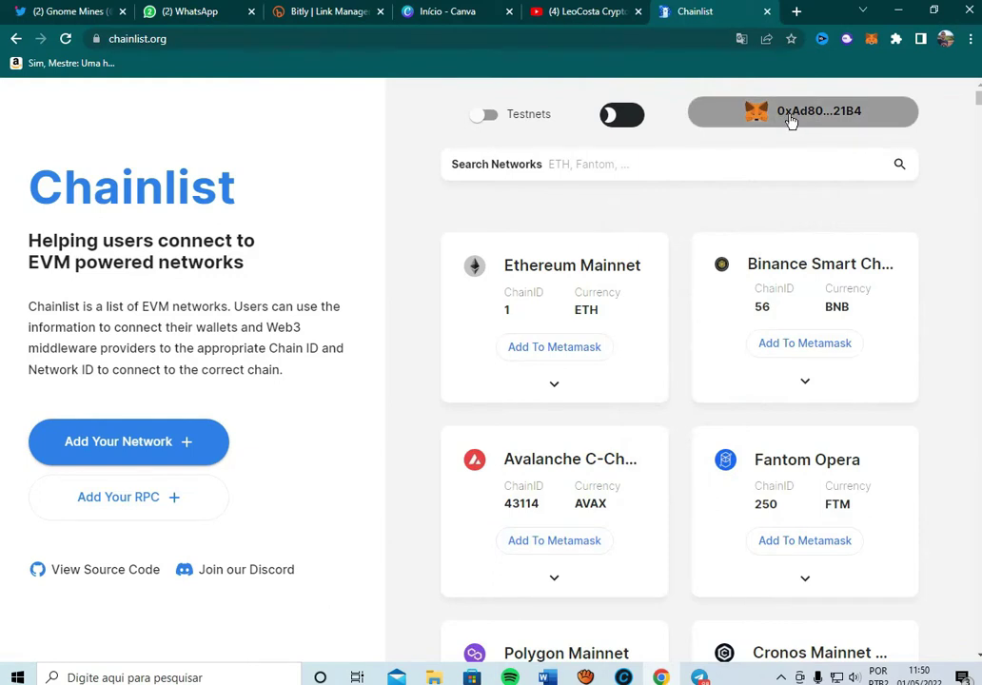
- Add the Avalanche C-Chain network to MetaMask after reviewing its full network details, and approve switching the wallet to it
{"action": "left_click", "coordinate": [549, 547]}
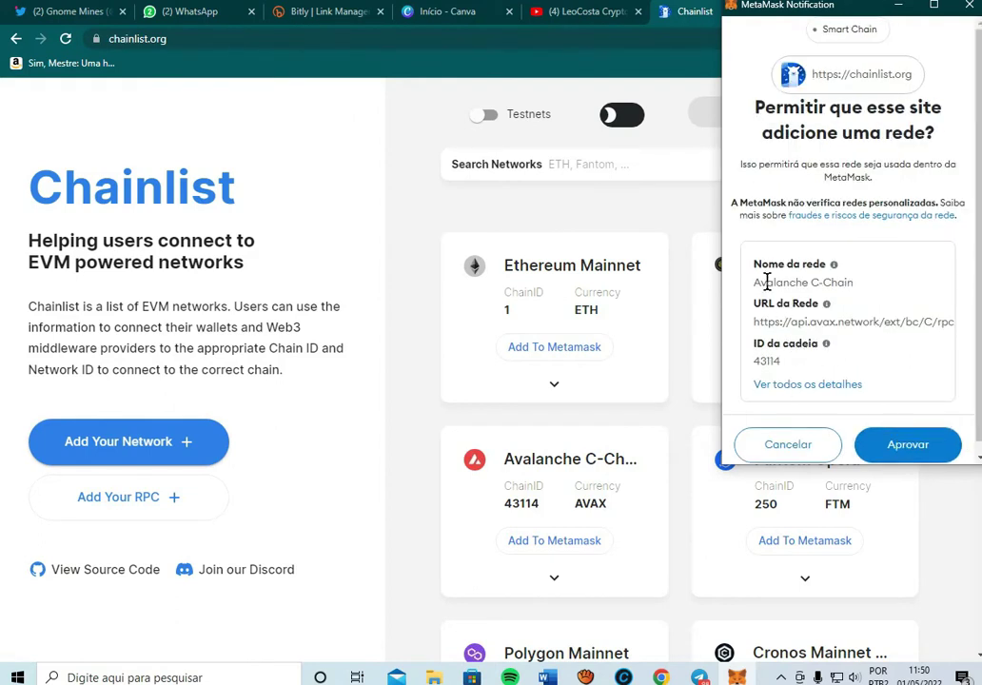
{"action": "left_click_drag", "start_coordinate": [811, 282], "coordinate": [844, 280]}
{"action": "left_click_drag", "start_coordinate": [768, 322], "coordinate": [883, 321]}
{"action": "double_click", "coordinate": [766, 362]}
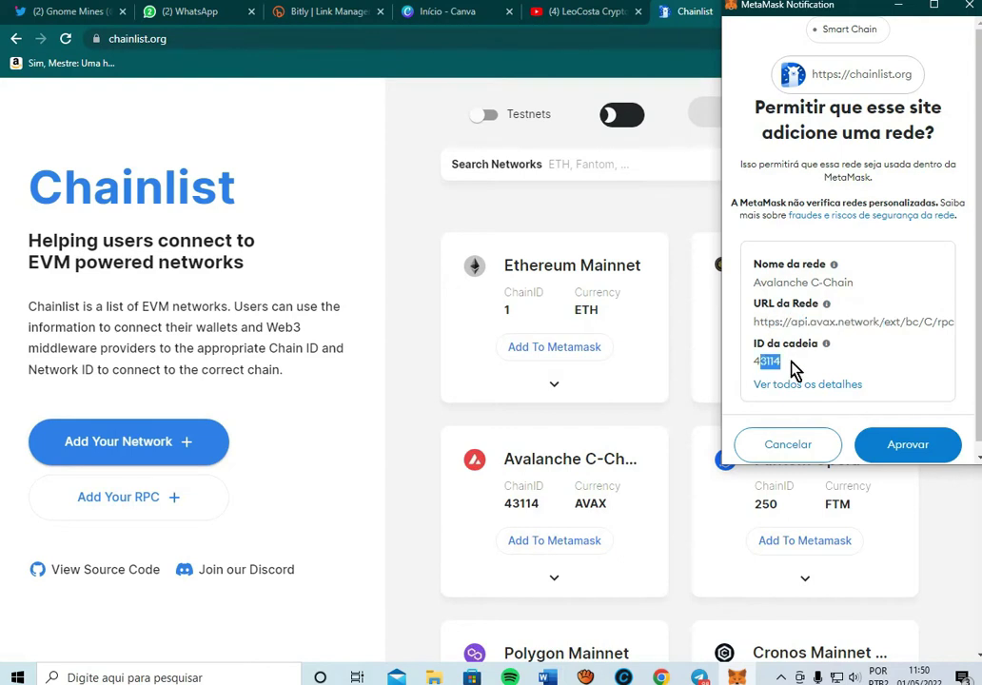
{"action": "left_click", "coordinate": [807, 384]}
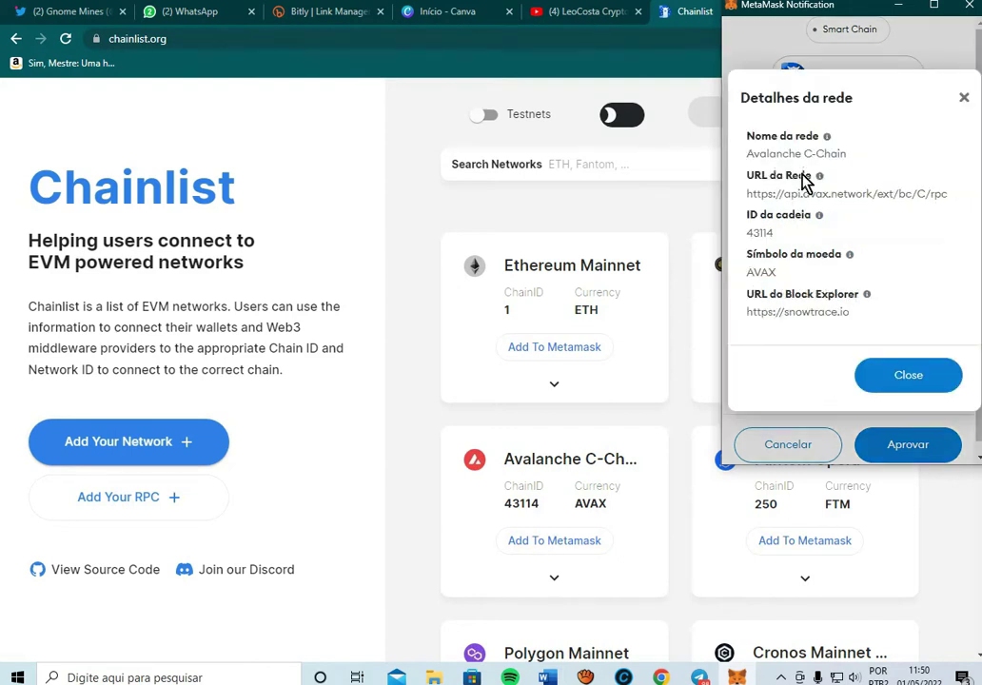
{"action": "left_click_drag", "start_coordinate": [767, 312], "coordinate": [848, 300]}
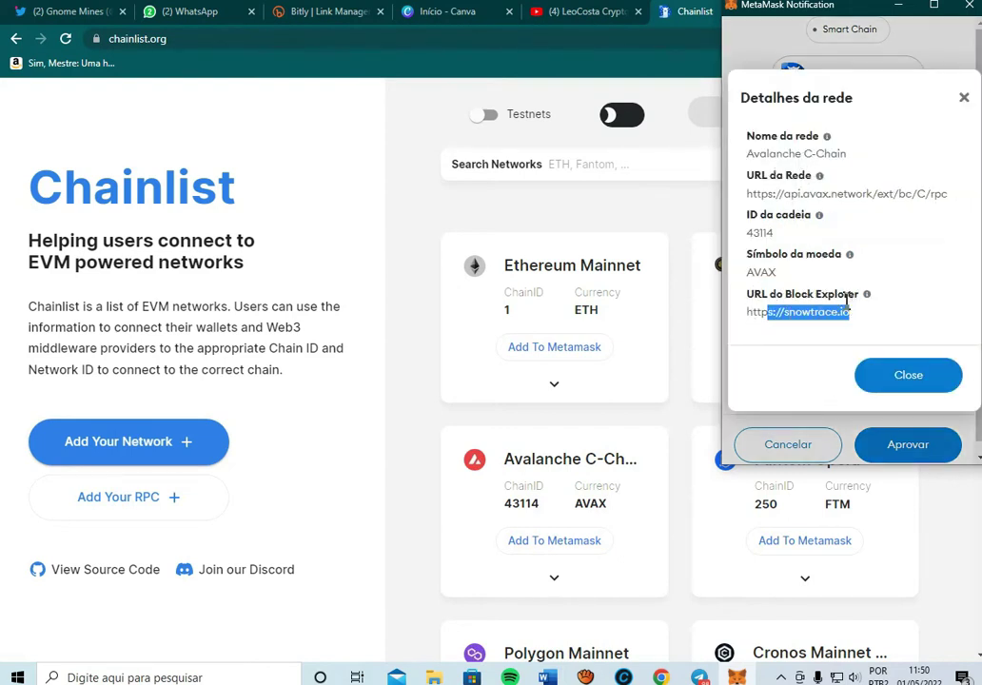
{"action": "double_click", "coordinate": [750, 272]}
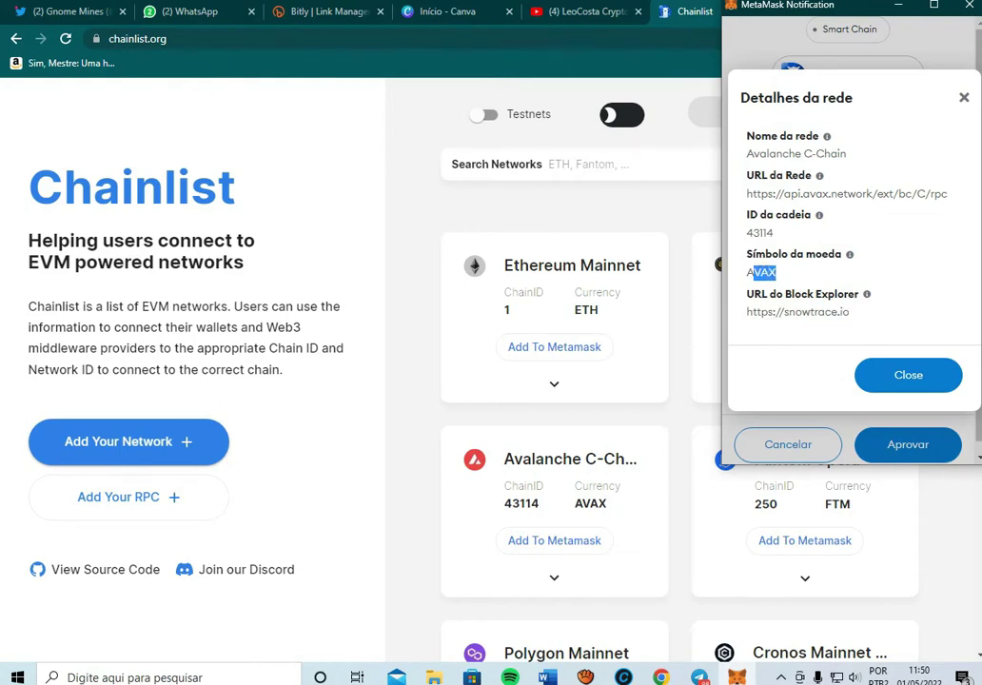
{"action": "left_click", "coordinate": [963, 97]}
{"action": "left_click", "coordinate": [909, 445]}
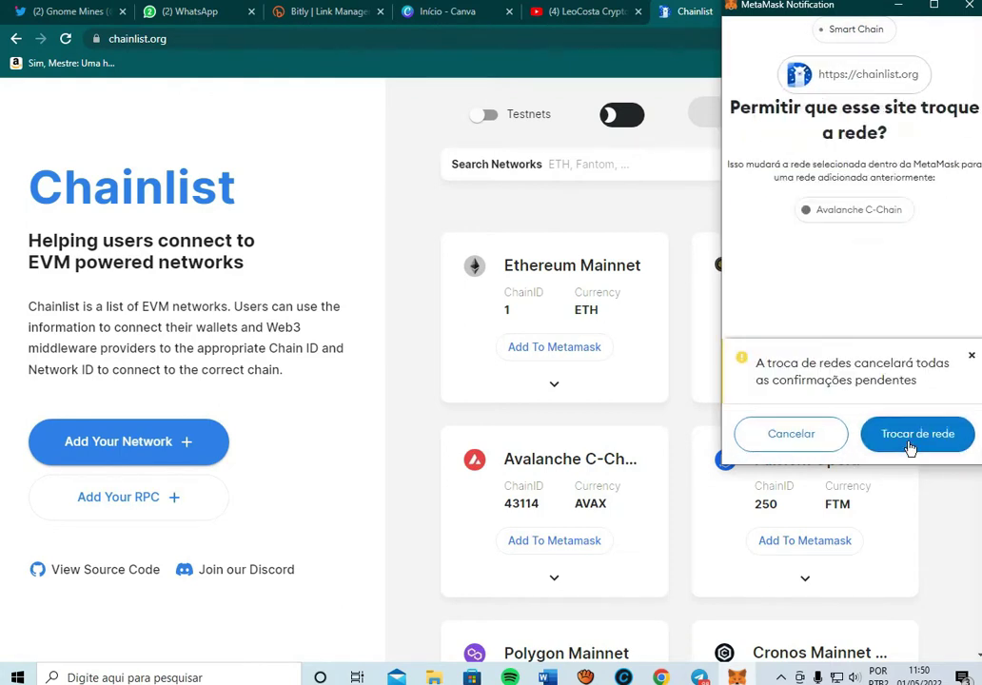
{"action": "left_click", "coordinate": [933, 436]}
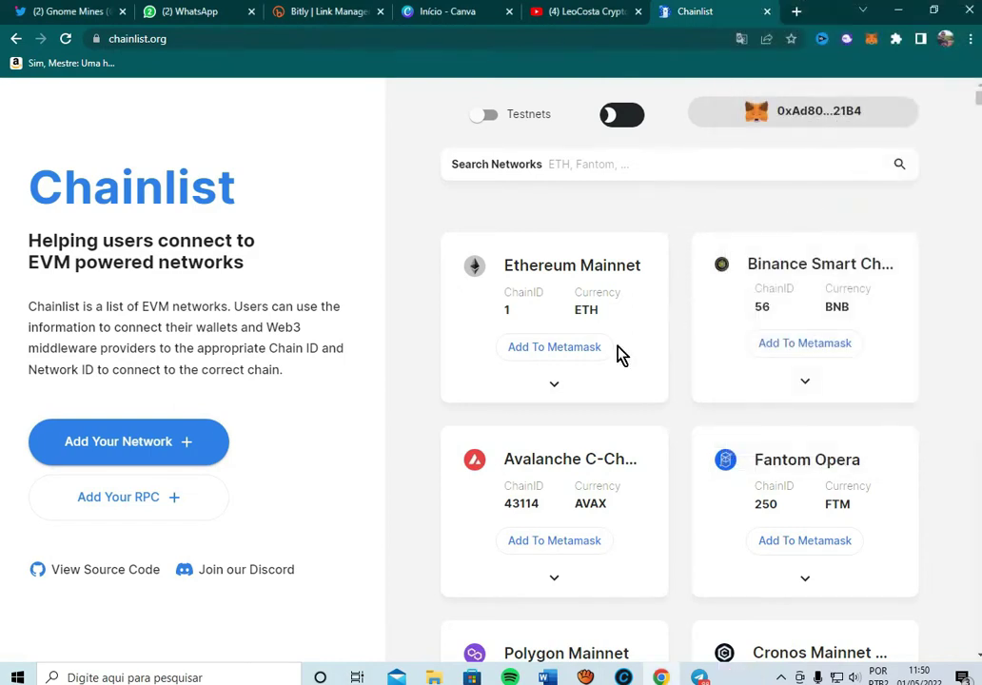
- Look for Avalanche C-Chain in MetaMask's network list, then close the wallet
{"action": "left_click", "coordinate": [872, 40]}
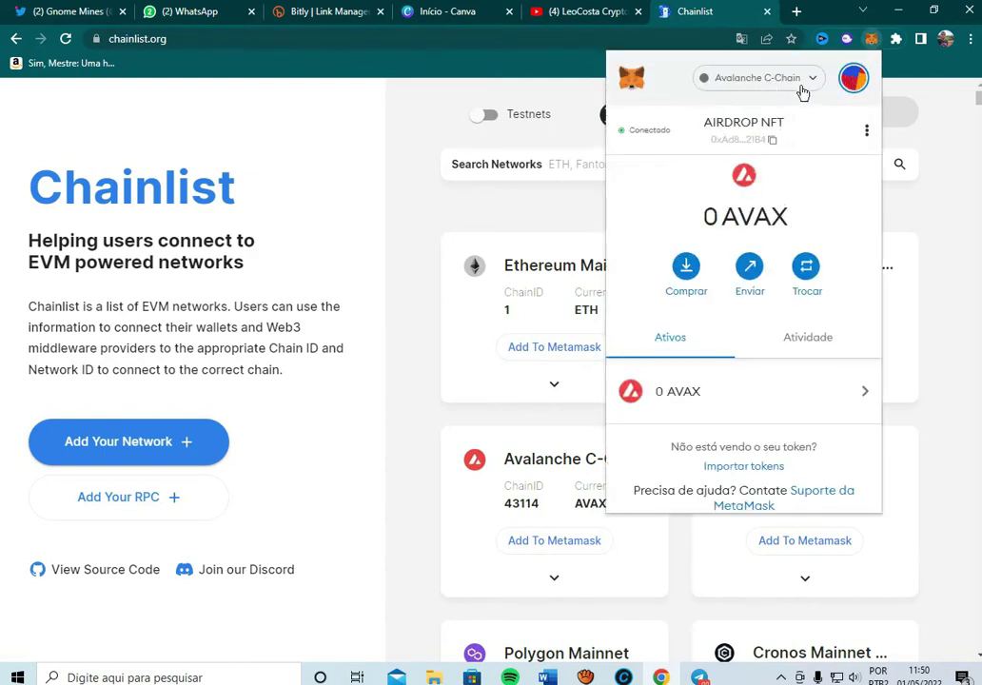
{"action": "left_click", "coordinate": [808, 81]}
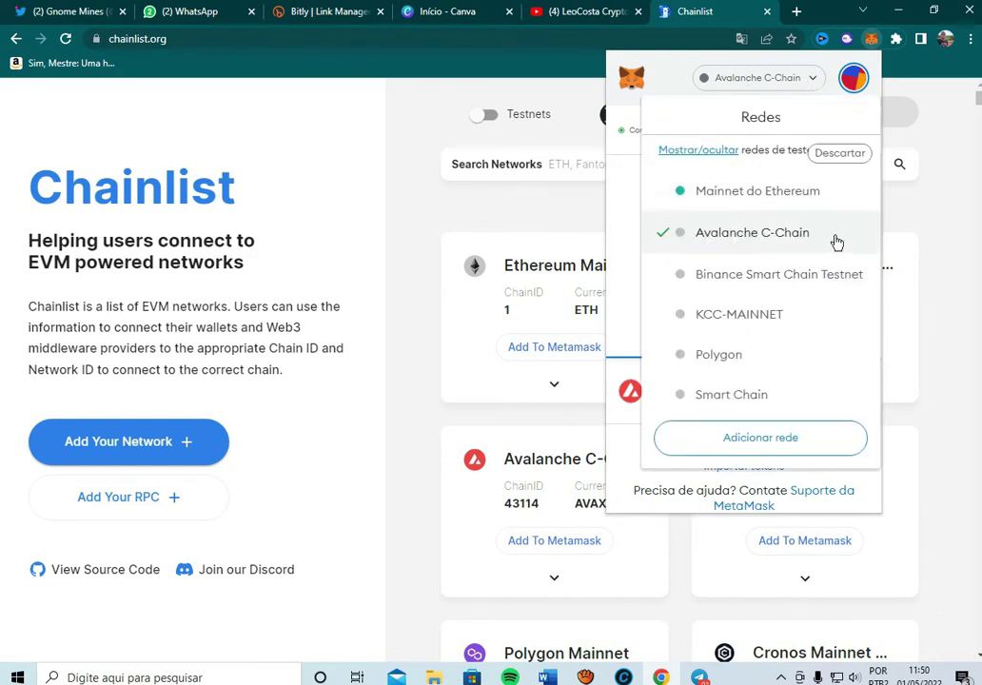
{"action": "left_click", "coordinate": [629, 188]}
{"action": "left_click", "coordinate": [526, 226]}
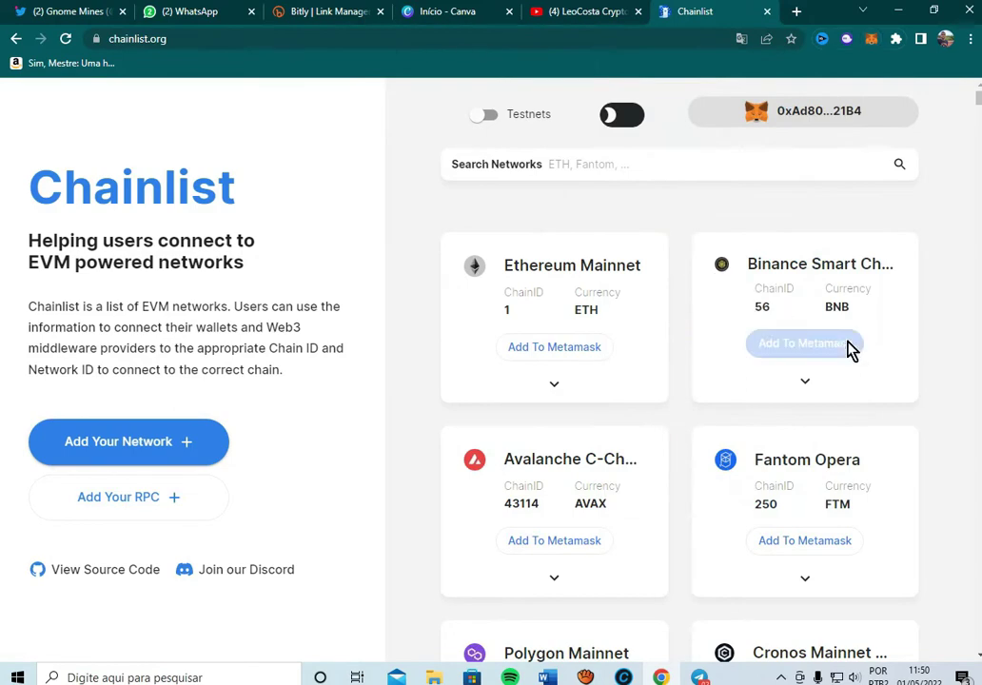
- Look through the available networks, search Chainlist for "k" and browse the matching networks
{"action": "scroll", "coordinate": [789, 517], "scroll_direction": "down", "scroll_amount": 3}
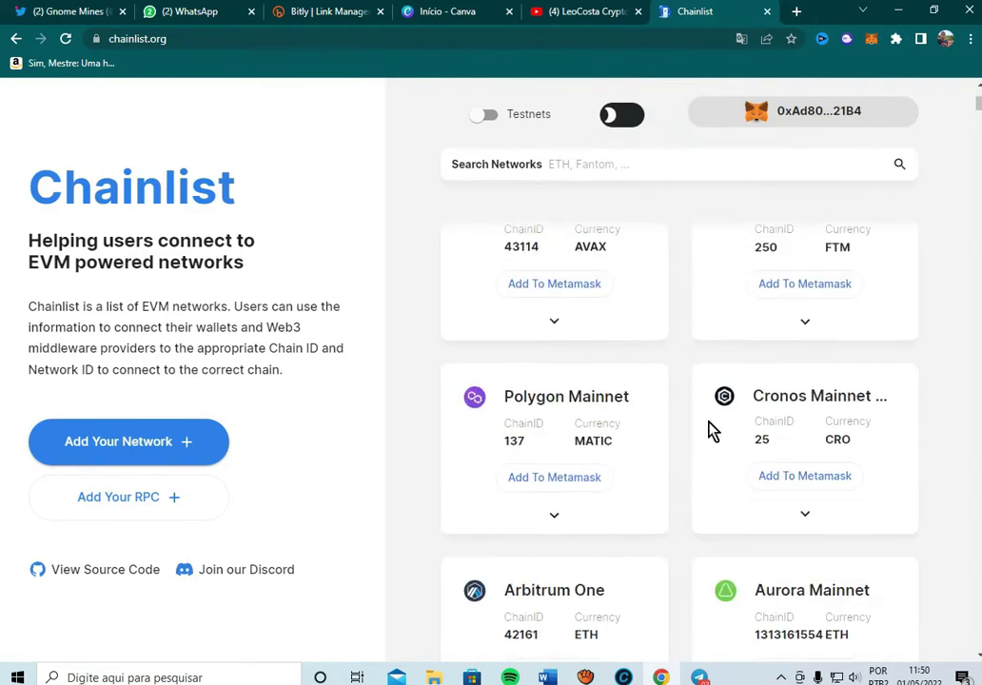
{"action": "scroll", "coordinate": [575, 501], "scroll_direction": "down", "scroll_amount": 2}
{"action": "scroll", "coordinate": [609, 380], "scroll_direction": "up", "scroll_amount": 5}
{"action": "left_click", "coordinate": [588, 168]}
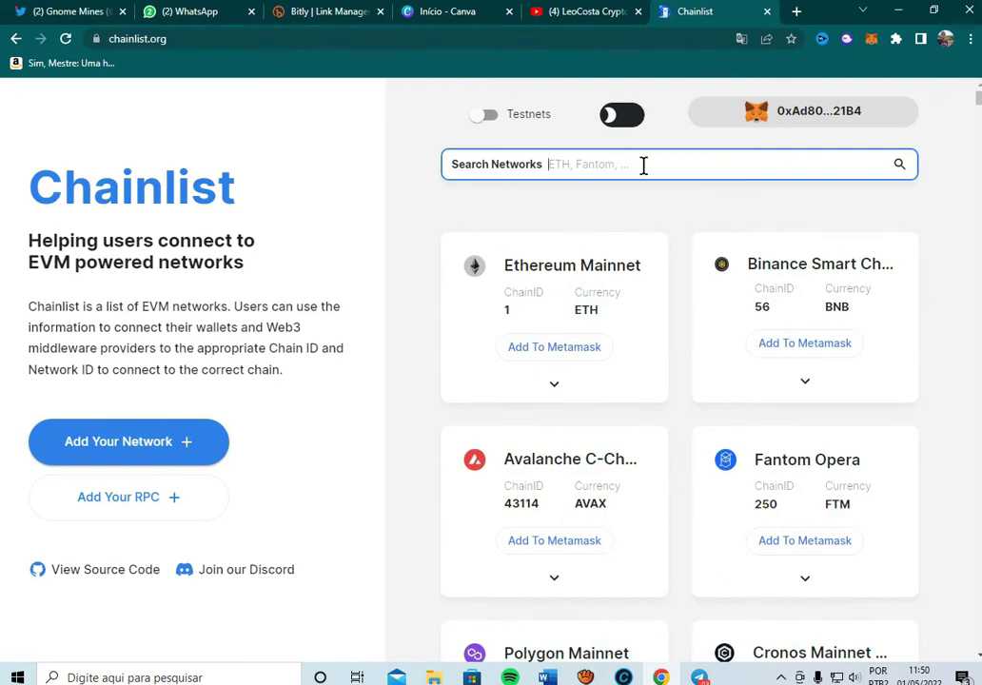
{"action": "type", "text": "k"}
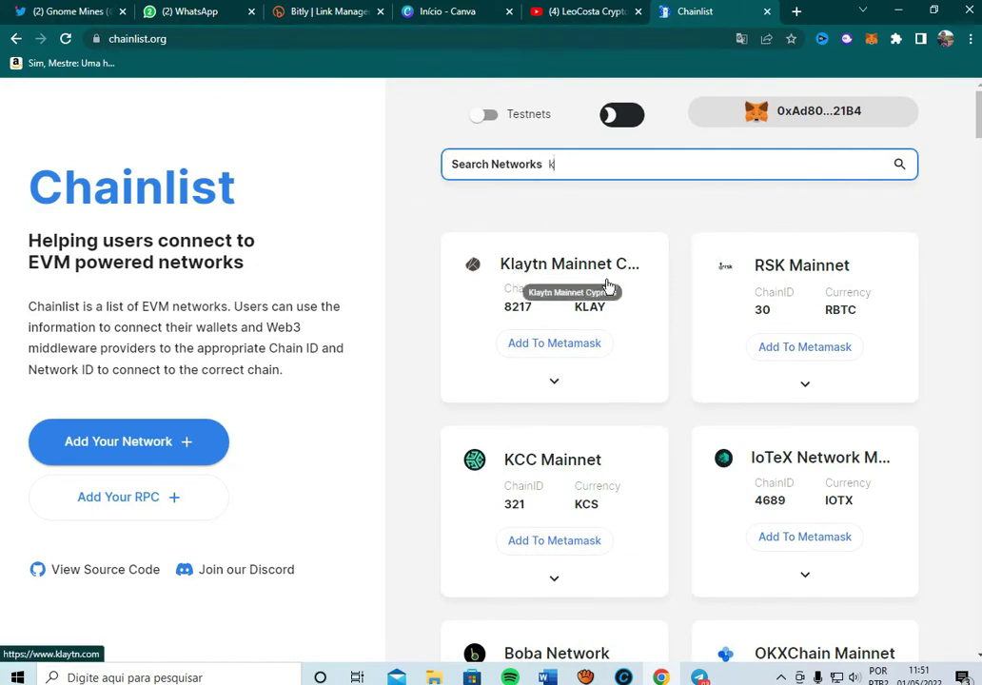
{"action": "scroll", "coordinate": [683, 381], "scroll_direction": "down", "scroll_amount": 3}
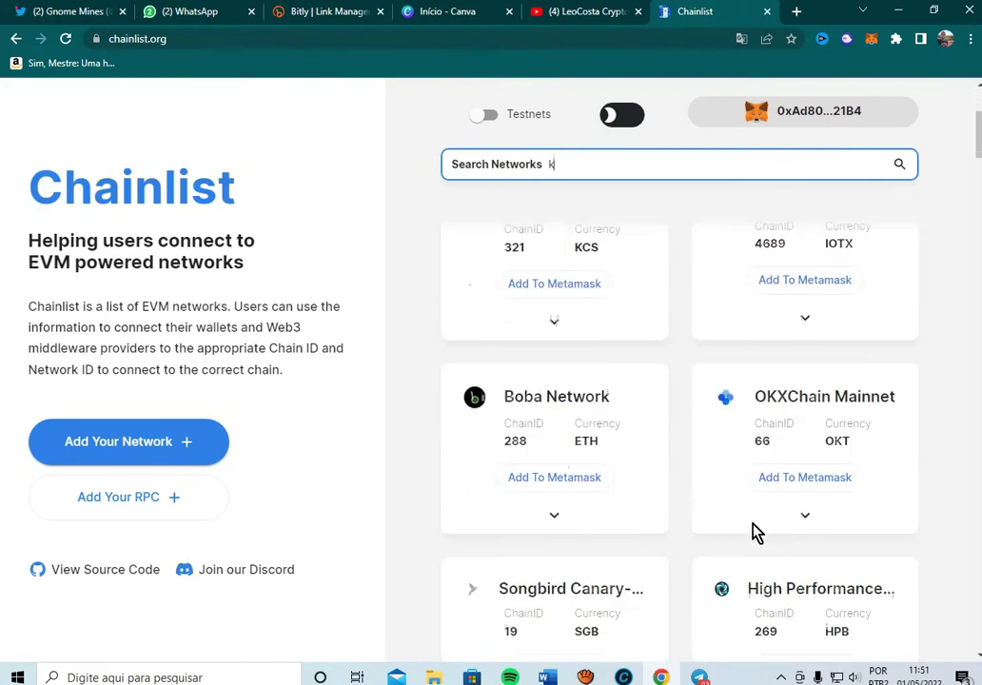
{"action": "scroll", "coordinate": [750, 438], "scroll_direction": "down", "scroll_amount": 4}
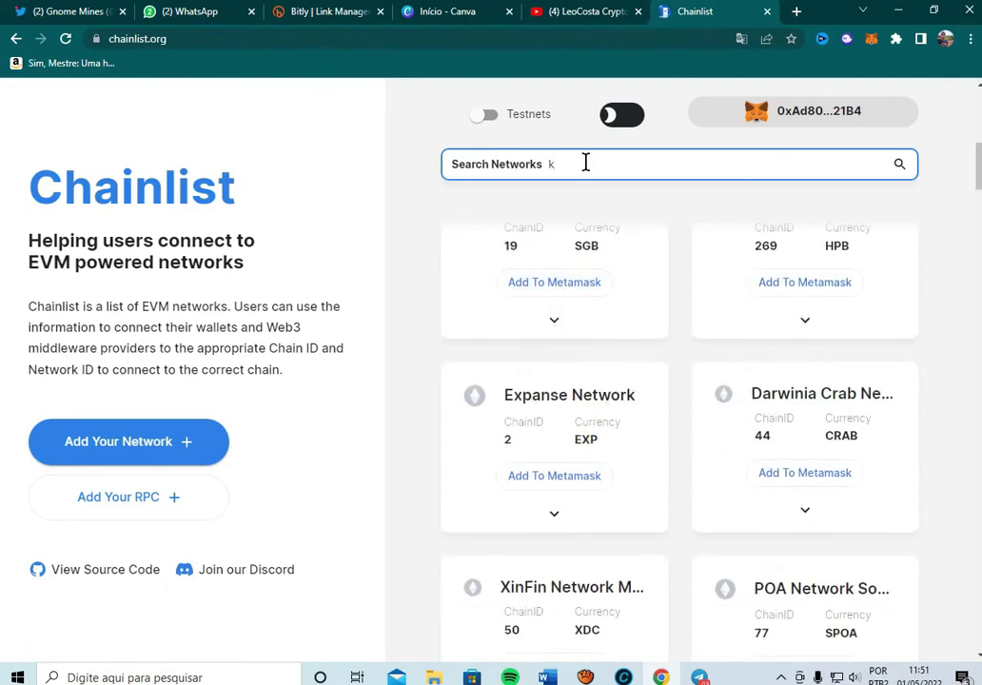
- Search Chainlist for "bina" and briefly include testnets in the results
{"action": "key", "text": "BackSpace"}
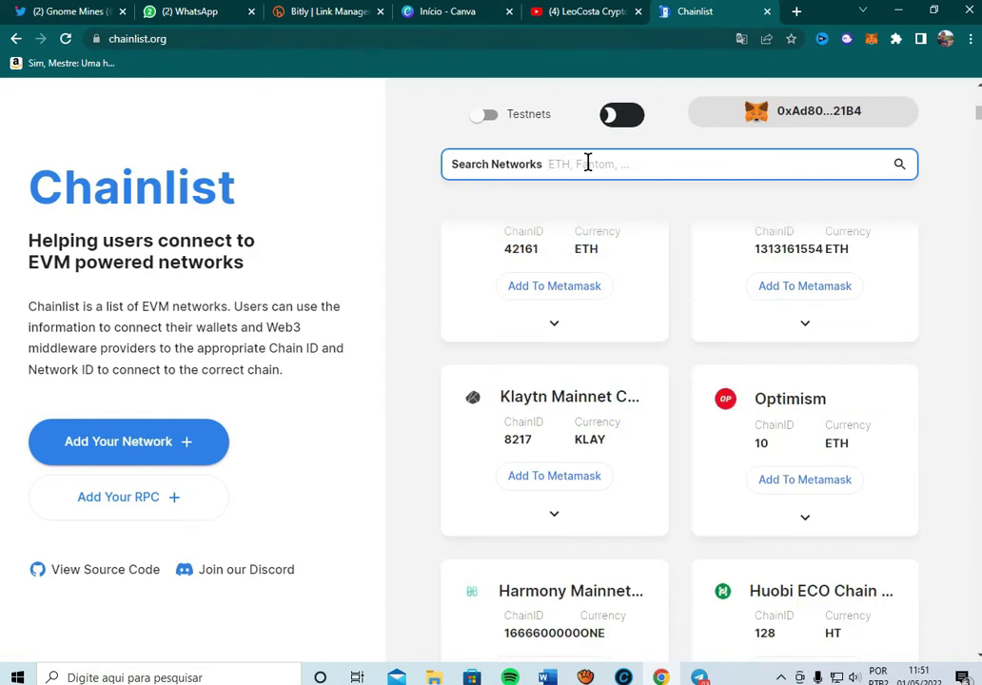
{"action": "type", "text": "bina"}
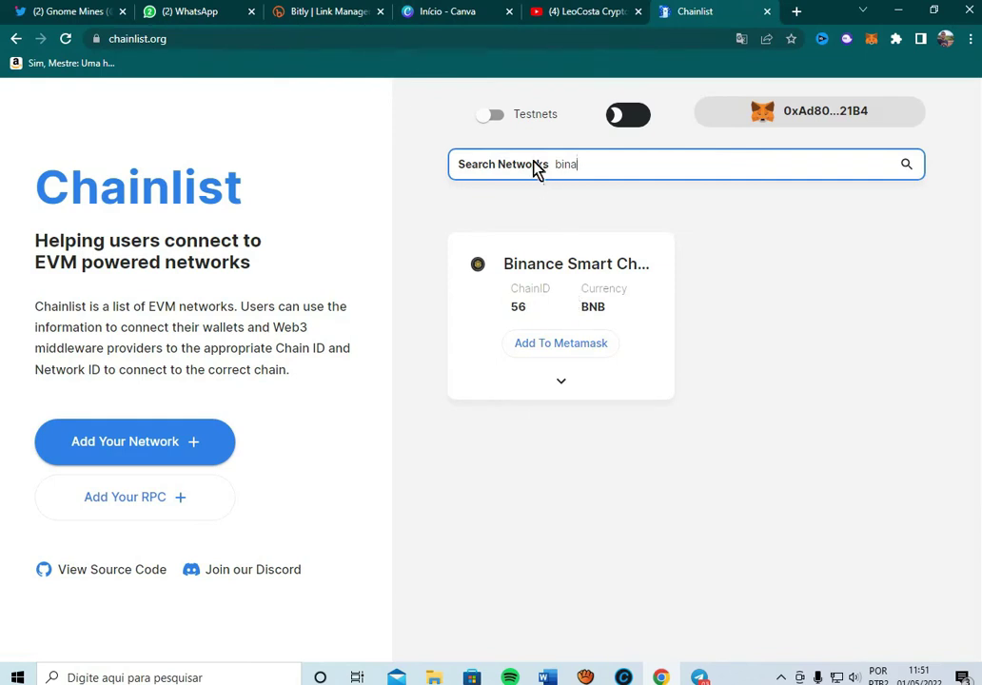
{"action": "left_click", "coordinate": [490, 115]}
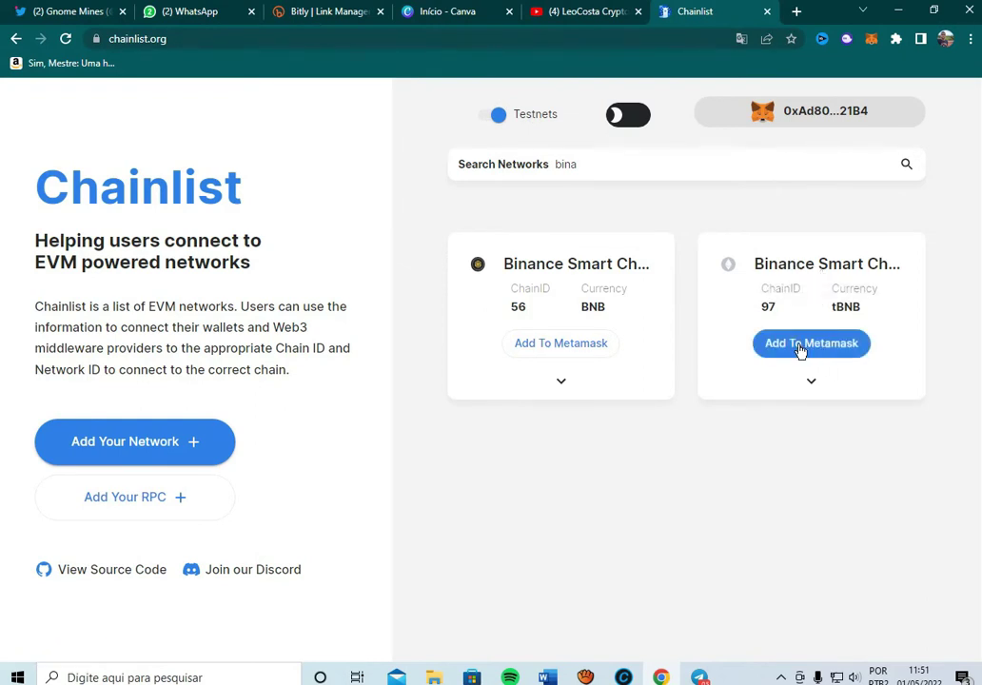
{"action": "left_click", "coordinate": [500, 117]}
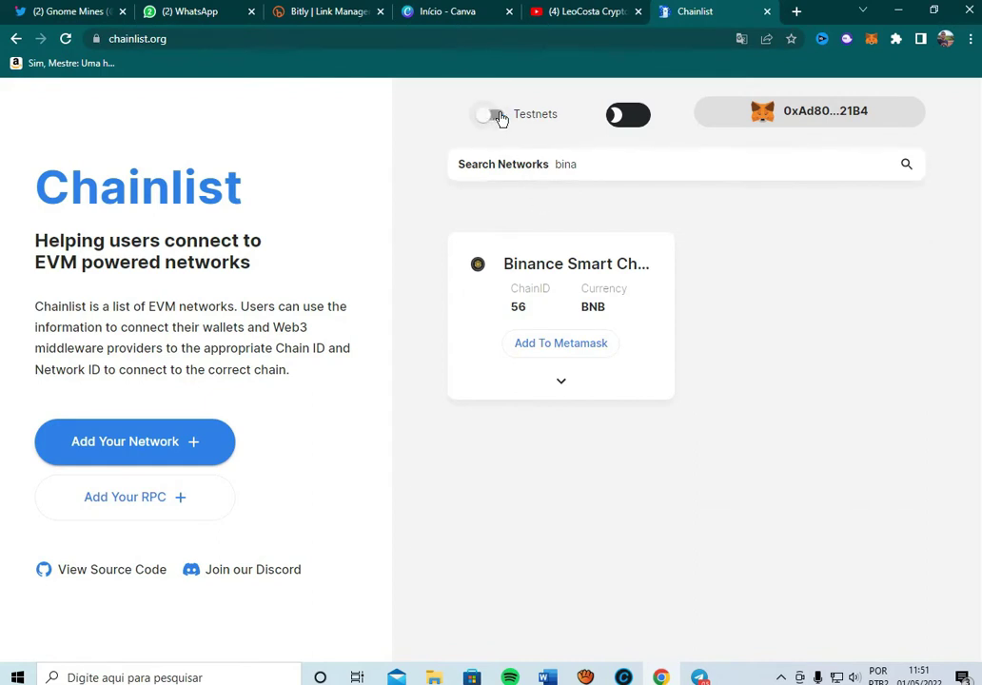
- Clear the network search and examine the full list of mainnets down to KCC Mainnet and Boba Network
{"action": "double_click", "coordinate": [595, 173]}
{"action": "key", "text": "BackSpace"}
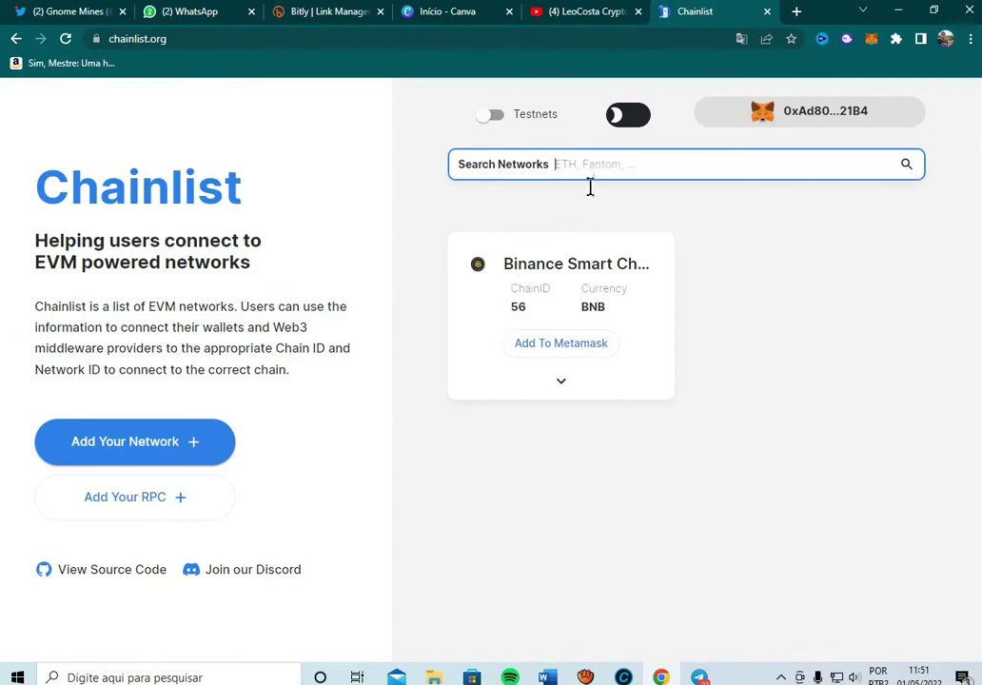
{"action": "scroll", "coordinate": [711, 271], "scroll_direction": "down", "scroll_amount": 15}
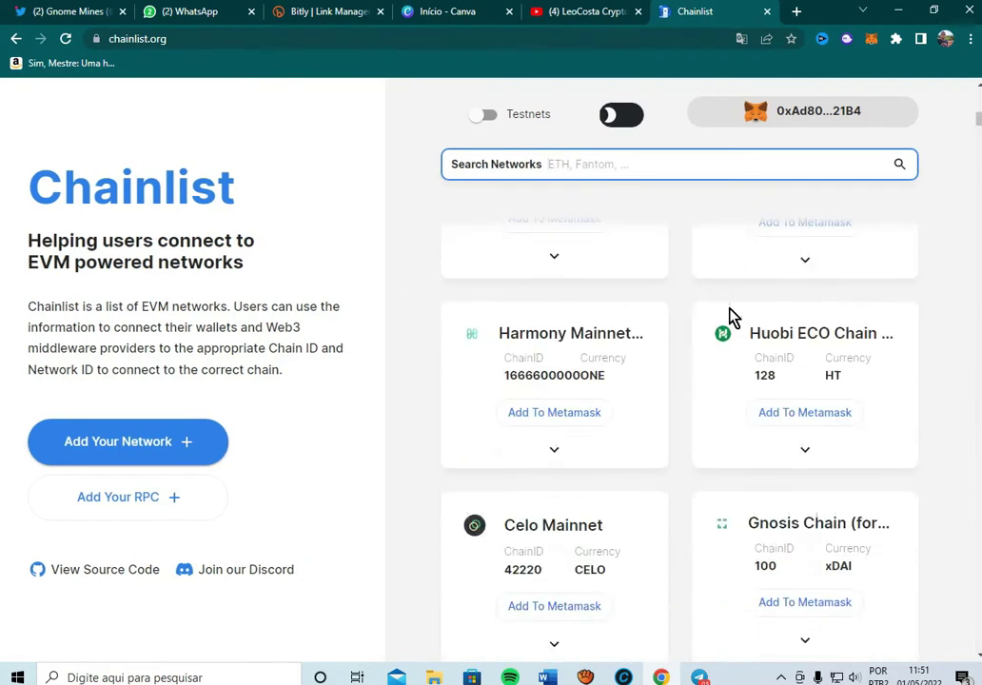
{"action": "scroll", "coordinate": [682, 338], "scroll_direction": "down", "scroll_amount": 1}
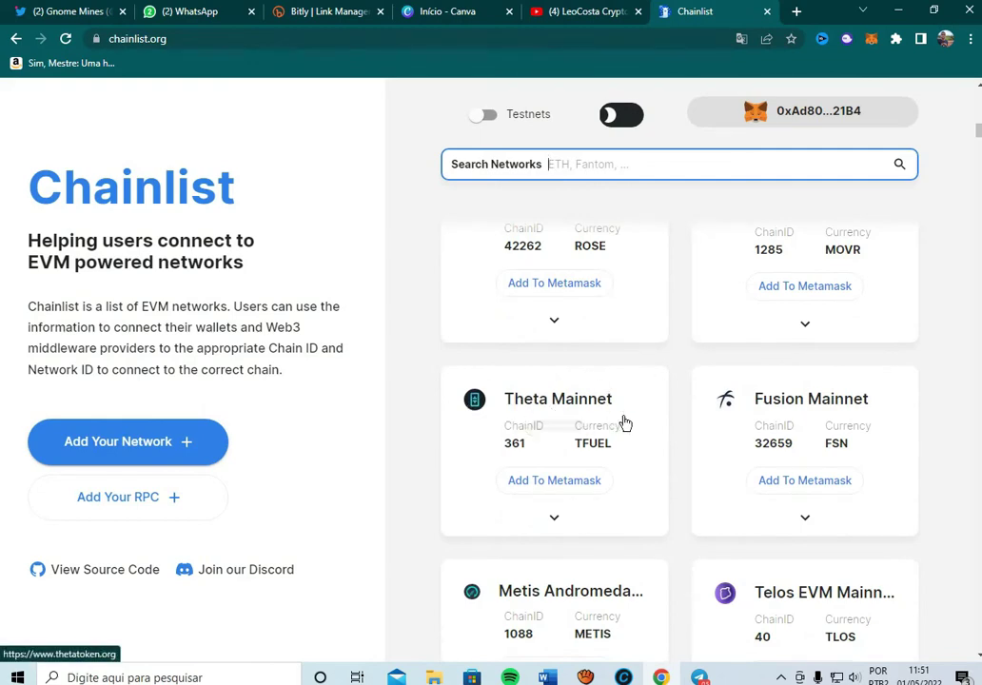
{"action": "scroll", "coordinate": [666, 425], "scroll_direction": "down", "scroll_amount": 3}
{"action": "scroll", "coordinate": [639, 433], "scroll_direction": "down", "scroll_amount": 1}
{"action": "scroll", "coordinate": [640, 433], "scroll_direction": "down", "scroll_amount": 4}
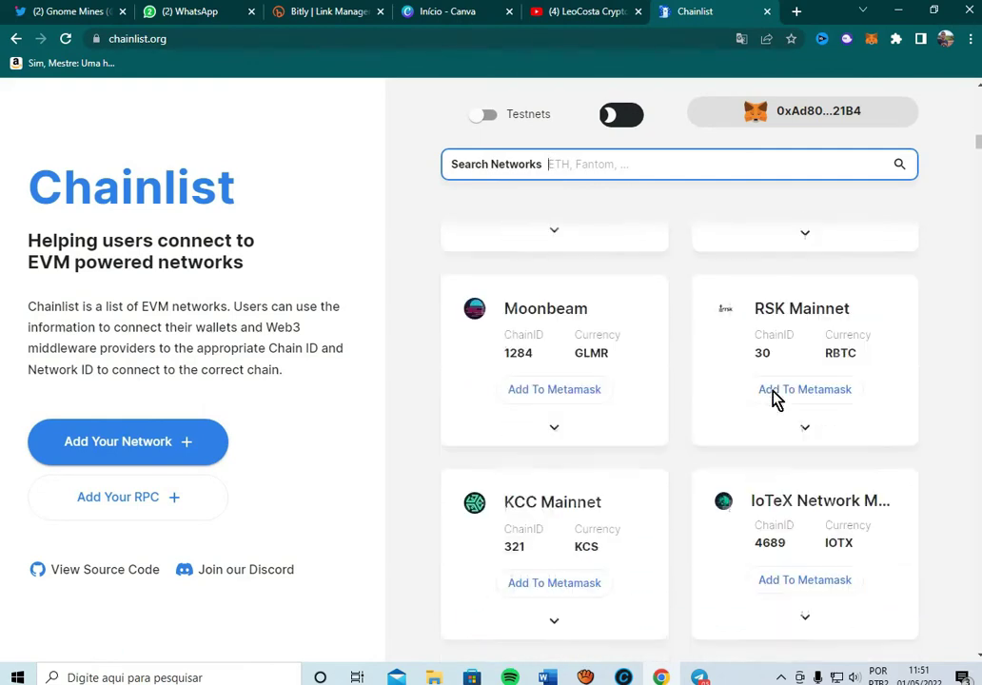
{"action": "scroll", "coordinate": [666, 409], "scroll_direction": "up", "scroll_amount": 1}
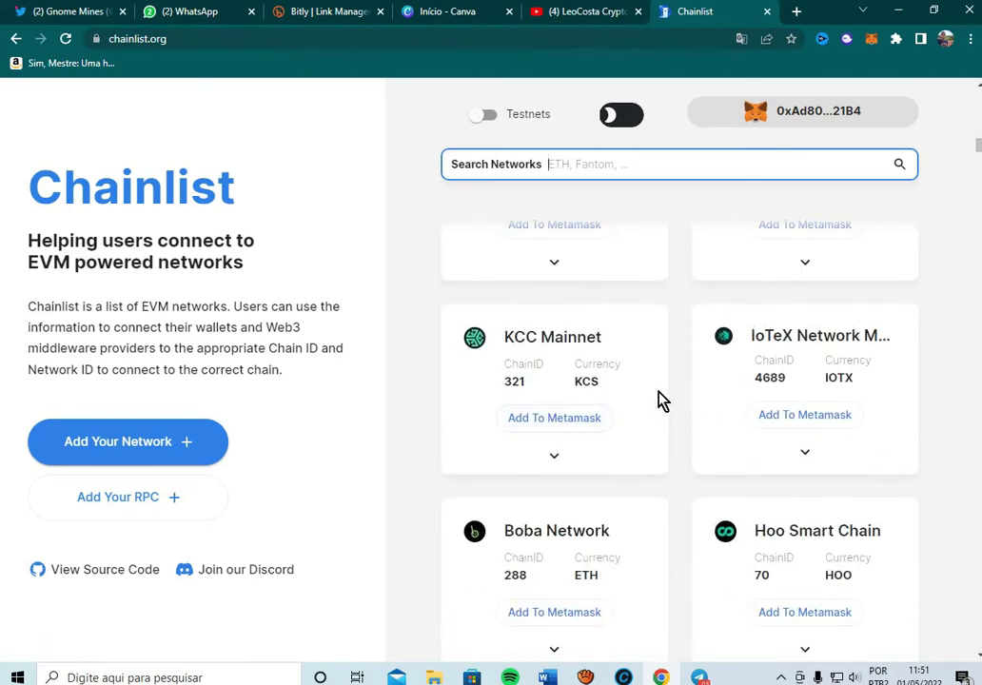
- Browse further down the mainnet list from Boba Network to Ubiq and High Performance Blockchain
{"action": "scroll", "coordinate": [663, 401], "scroll_direction": "down", "scroll_amount": 3}
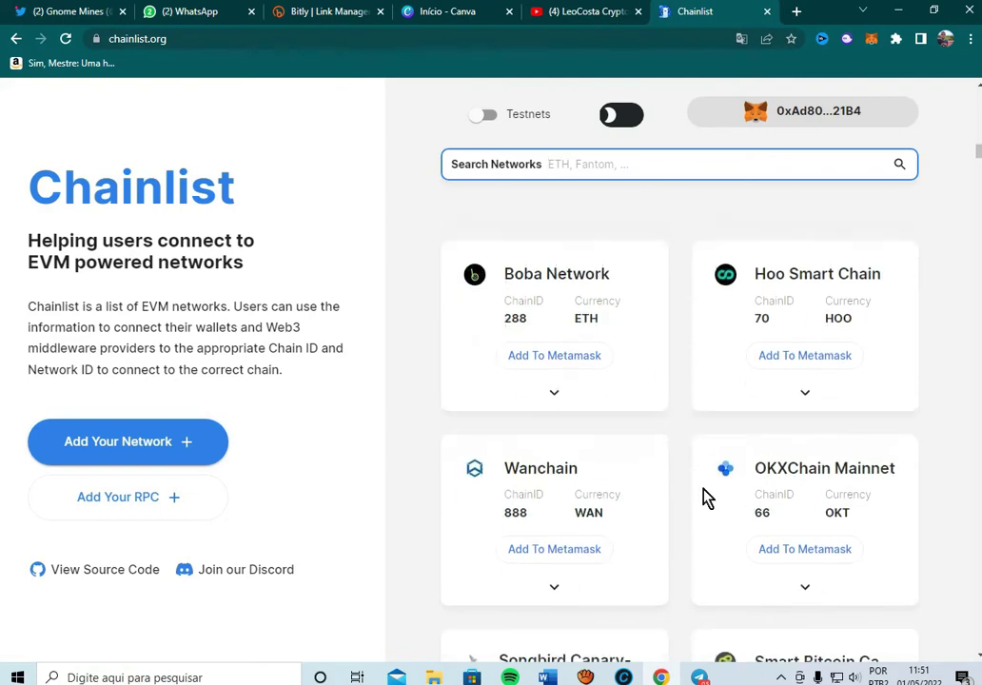
{"action": "scroll", "coordinate": [693, 442], "scroll_direction": "down", "scroll_amount": 4}
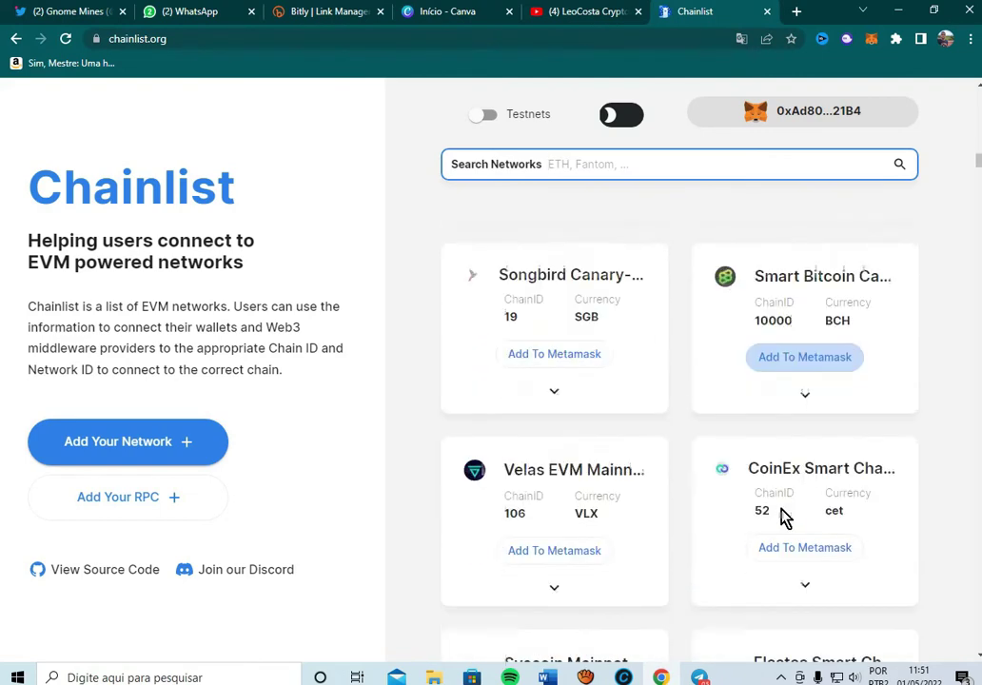
{"action": "scroll", "coordinate": [657, 446], "scroll_direction": "down", "scroll_amount": 2}
{"action": "scroll", "coordinate": [694, 439], "scroll_direction": "down", "scroll_amount": 3}
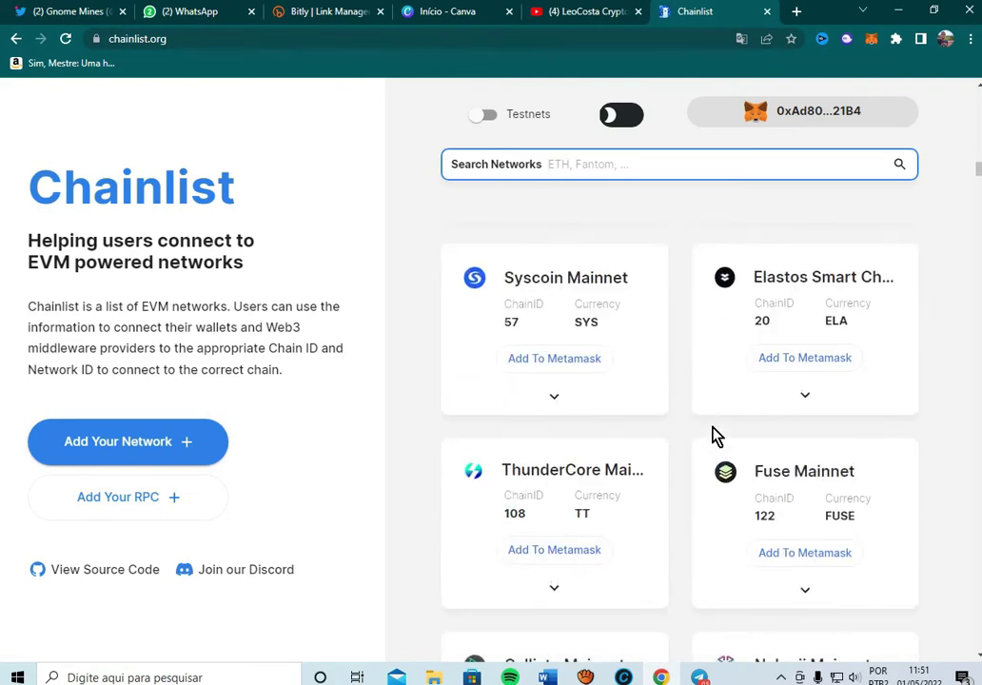
{"action": "scroll", "coordinate": [715, 435], "scroll_direction": "down", "scroll_amount": 6}
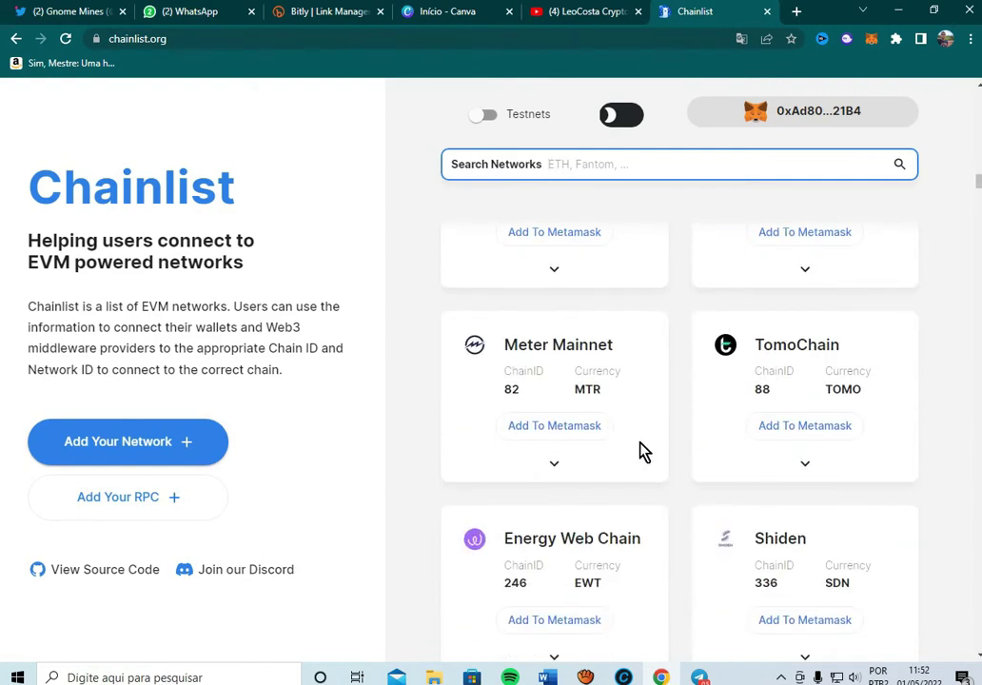
{"action": "scroll", "coordinate": [643, 451], "scroll_direction": "down", "scroll_amount": 3}
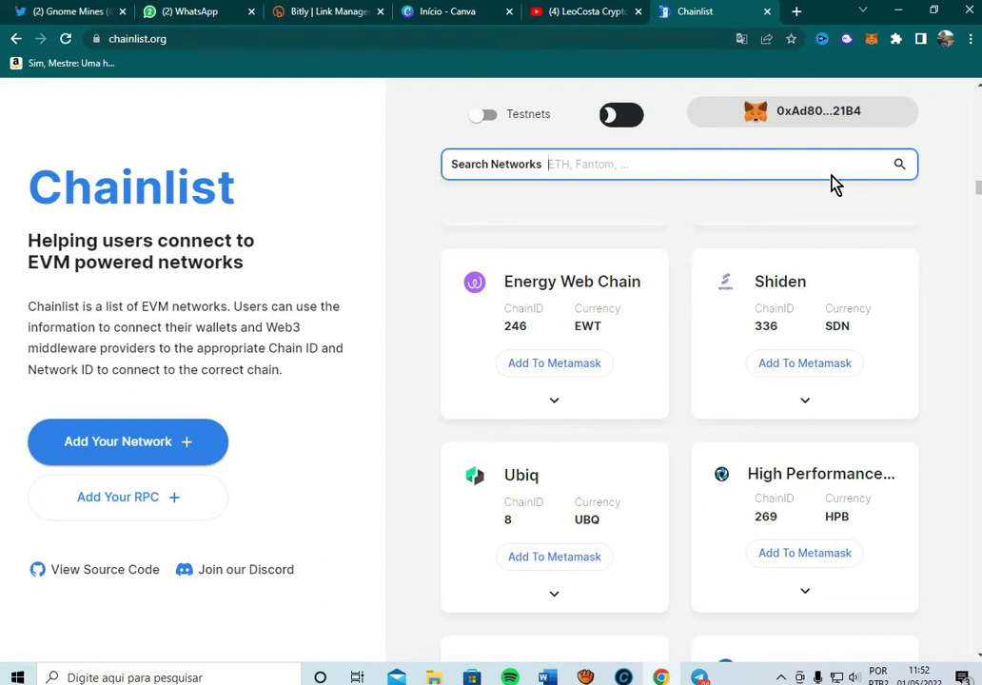
- Open MetaMask's form for adding a network manually
{"action": "left_click", "coordinate": [871, 40]}
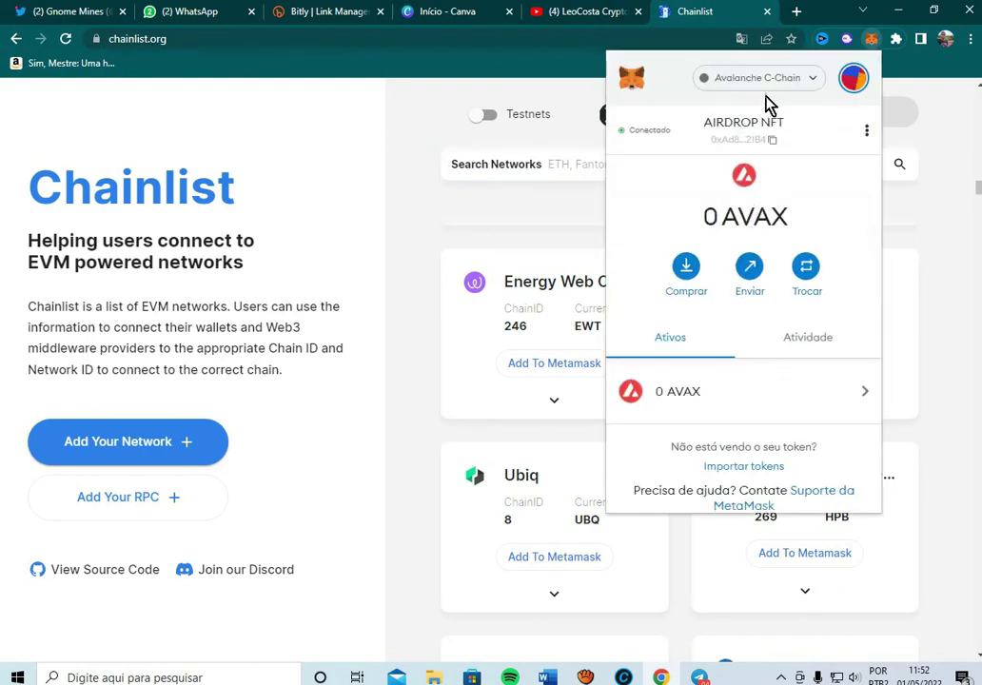
{"action": "left_click", "coordinate": [758, 77]}
{"action": "left_click", "coordinate": [721, 443]}
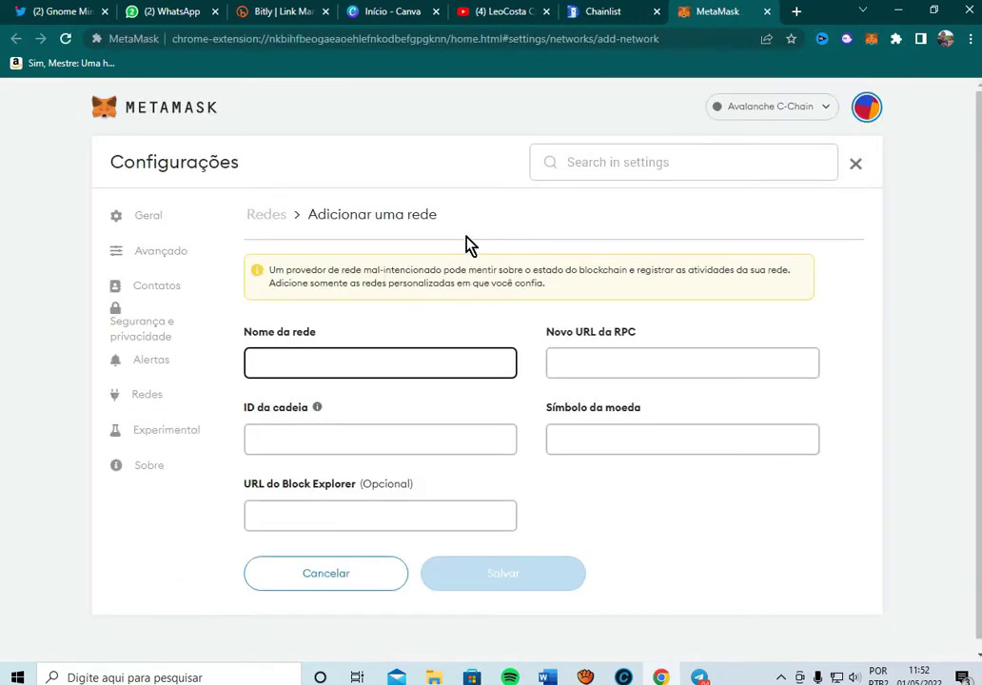
- Examine the manual network form's fields: network name, RPC URL, chain ID, currency symbol and block explorer URL
{"action": "left_click", "coordinate": [289, 365]}
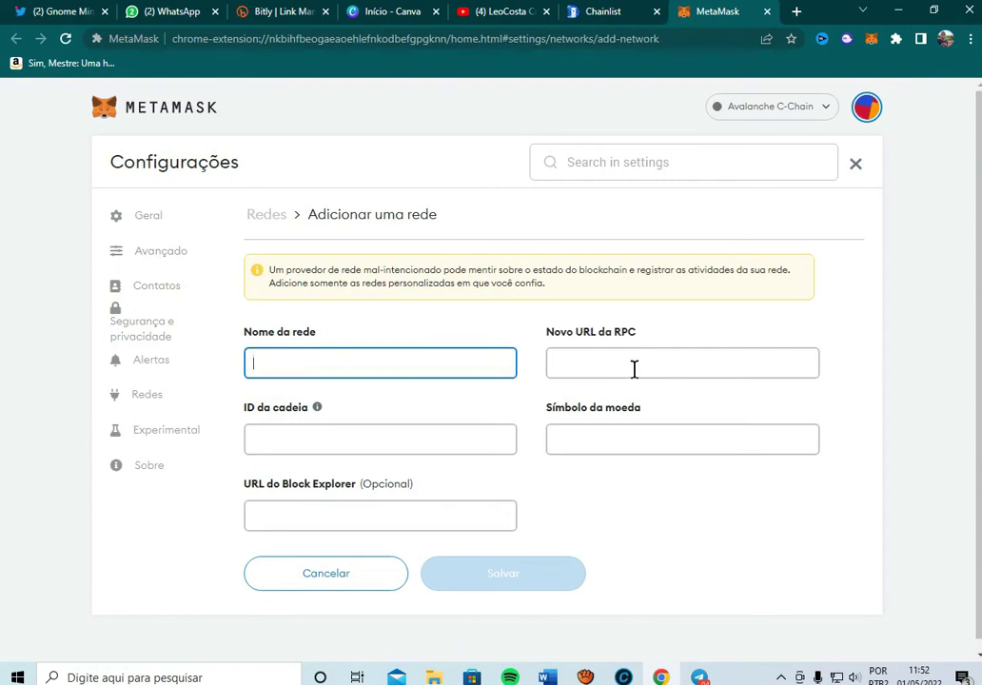
{"action": "left_click", "coordinate": [602, 362]}
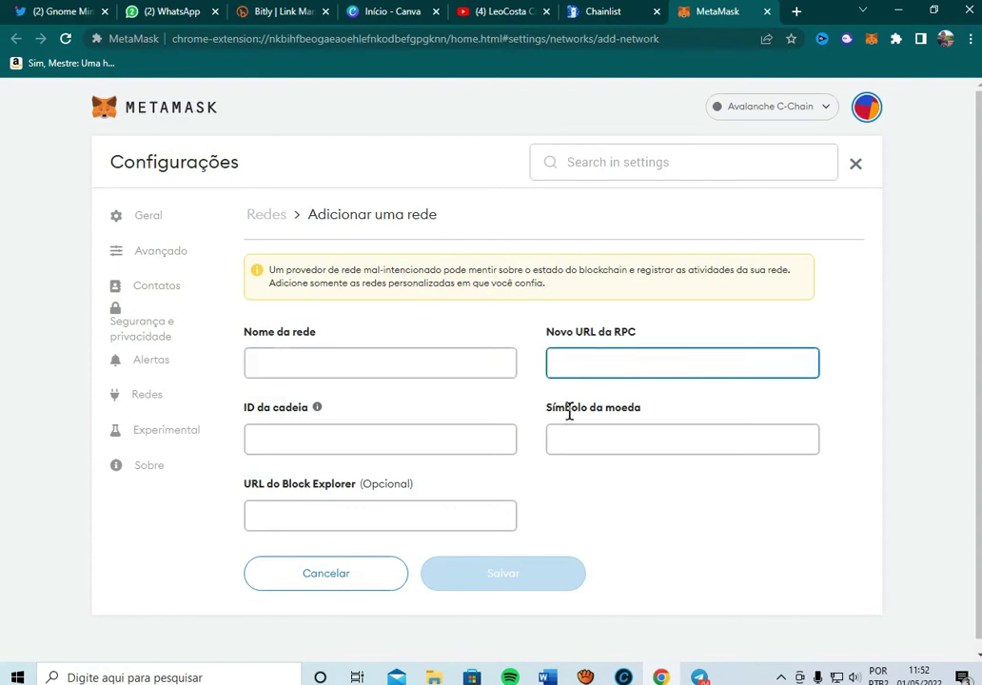
{"action": "left_click", "coordinate": [301, 450]}
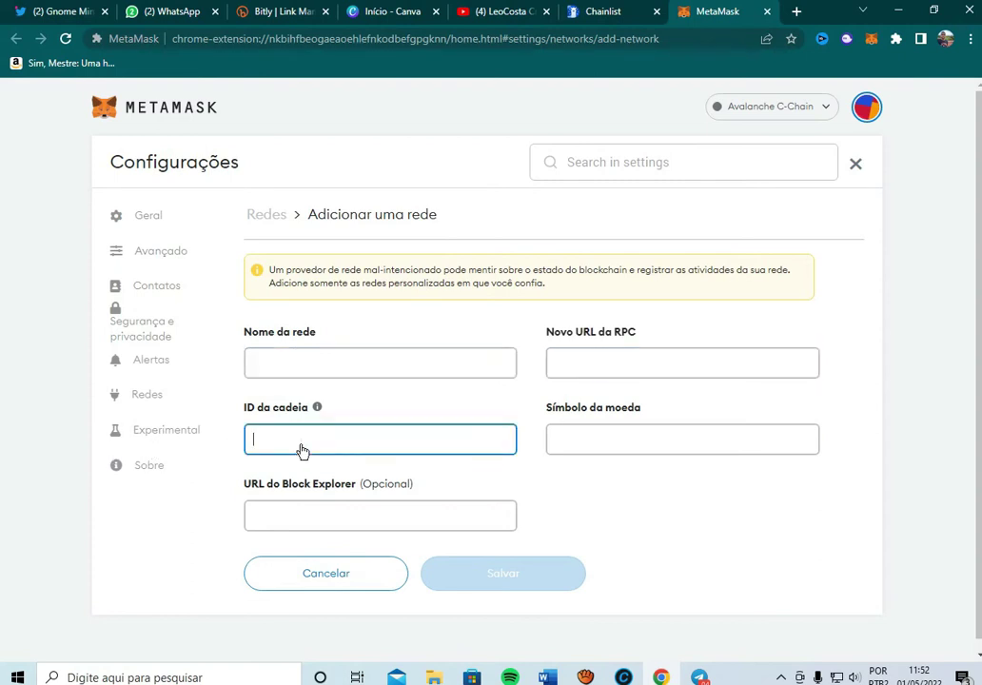
{"action": "left_click", "coordinate": [616, 440]}
{"action": "left_click", "coordinate": [265, 517]}
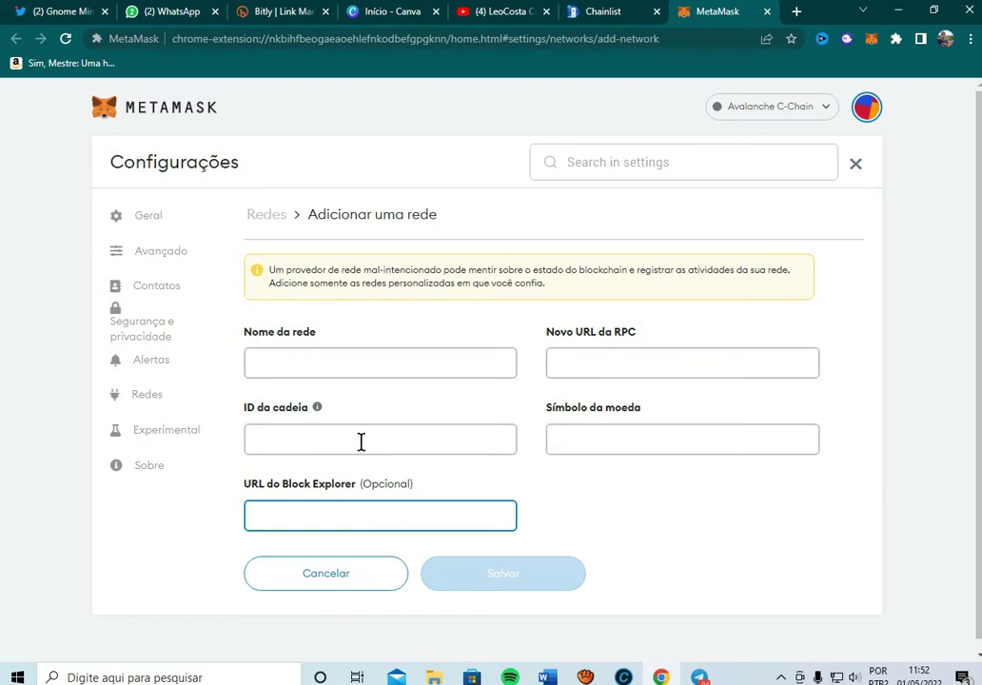
{"action": "left_click", "coordinate": [323, 353]}
{"action": "left_click", "coordinate": [681, 355]}
{"action": "left_click", "coordinate": [510, 440]}
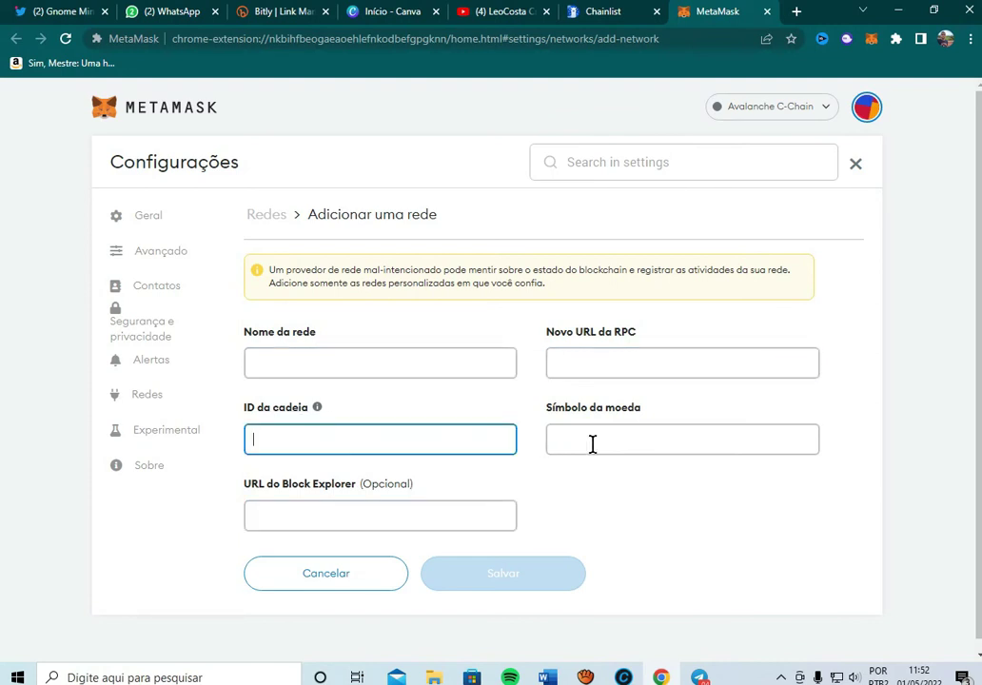
{"action": "left_click", "coordinate": [385, 518]}
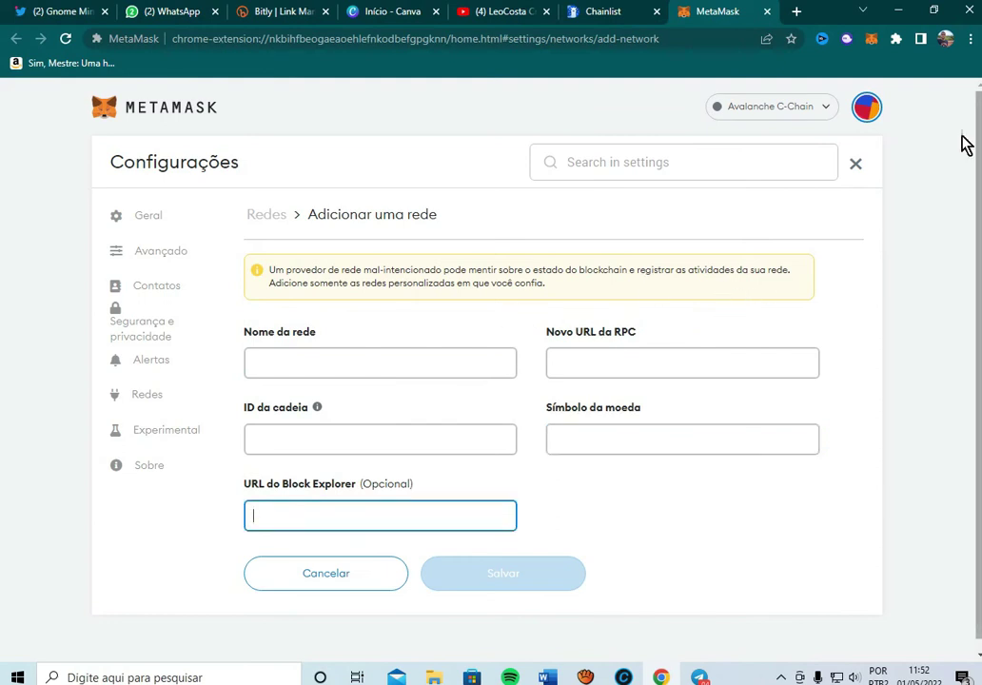
- Return to Chainlist and look back up the mainnet list to Emerald Paratime and Moonriver
{"action": "left_click", "coordinate": [797, 11]}
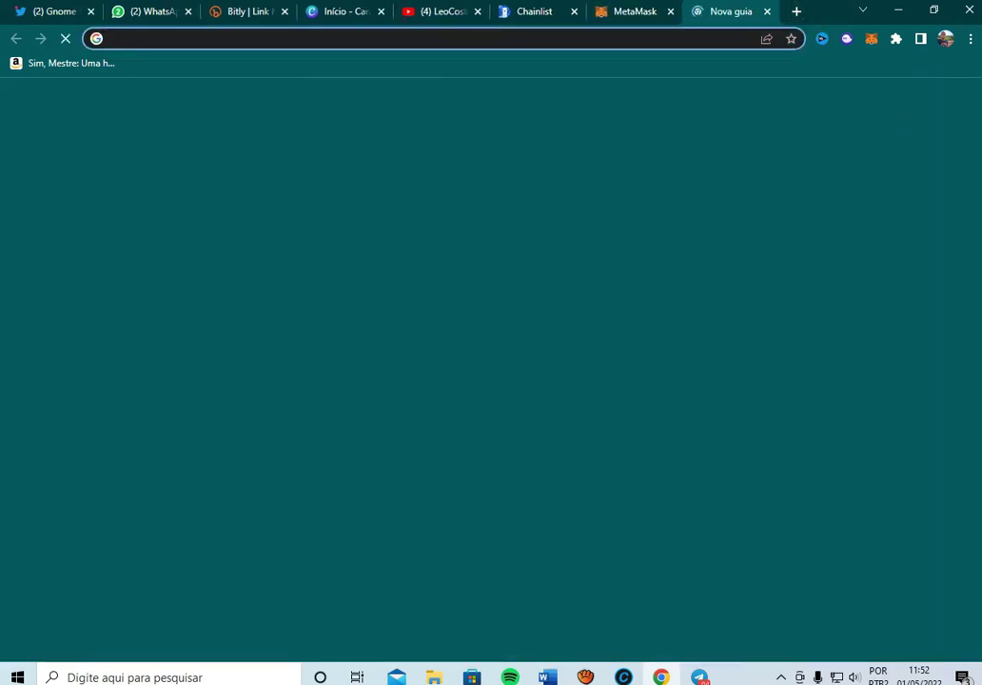
{"action": "left_click", "coordinate": [766, 12]}
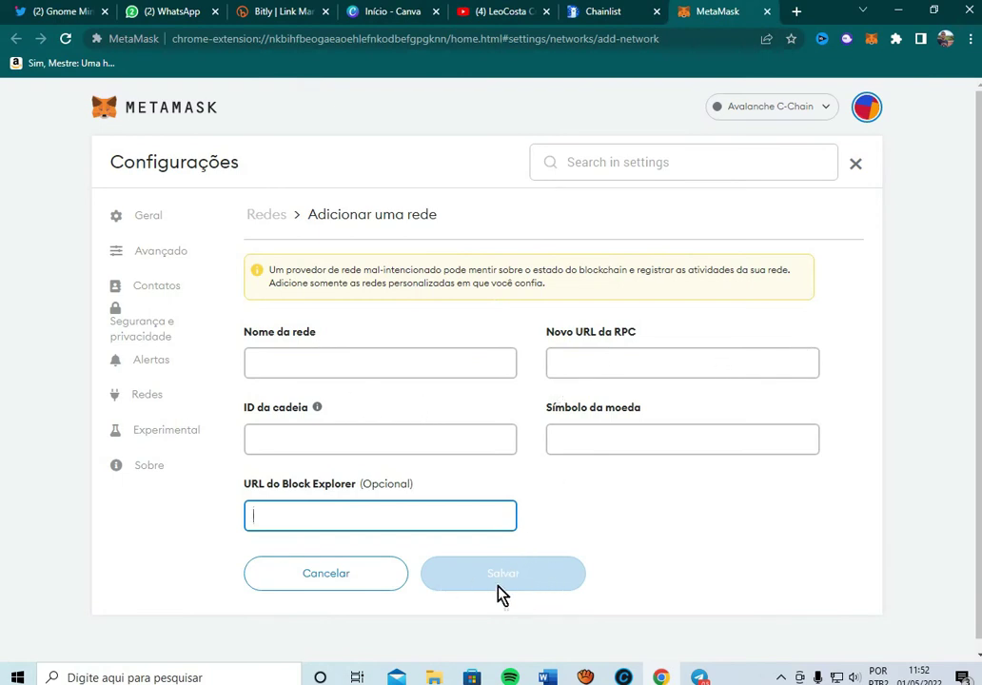
{"action": "left_click", "coordinate": [603, 13]}
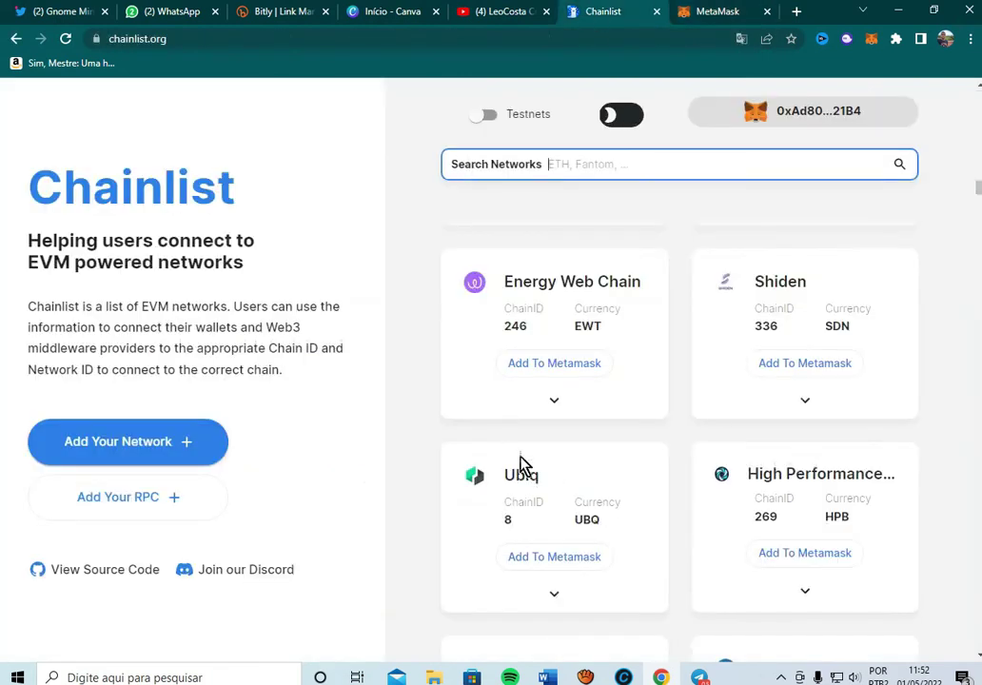
{"action": "scroll", "coordinate": [634, 412], "scroll_direction": "up", "scroll_amount": 10}
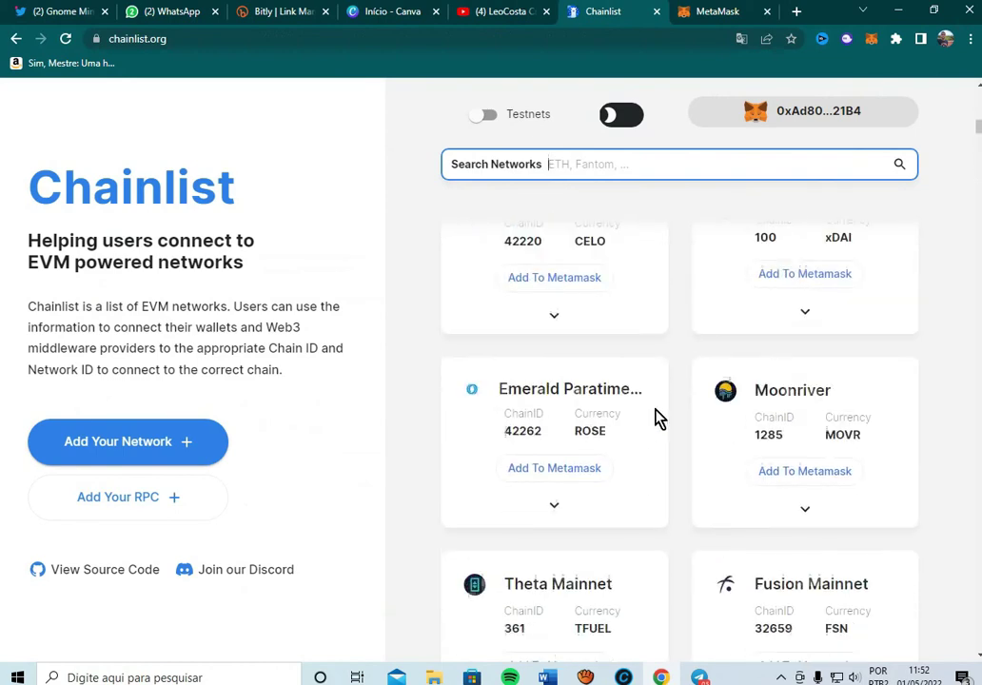